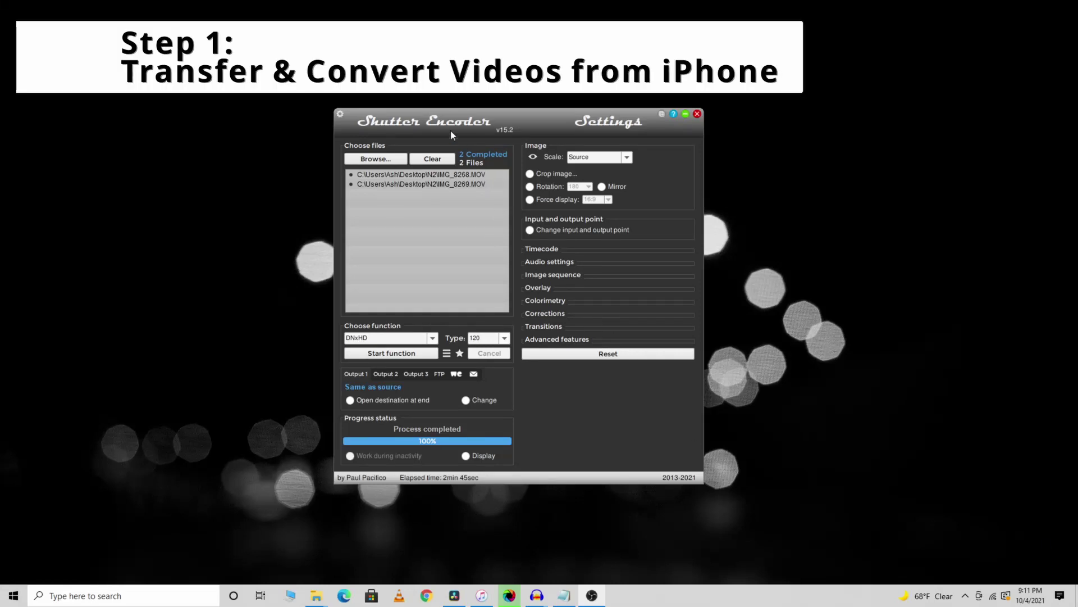
Review the conversion functions help, then set the Shutter Encoder function to DNxHD.
click(674, 115)
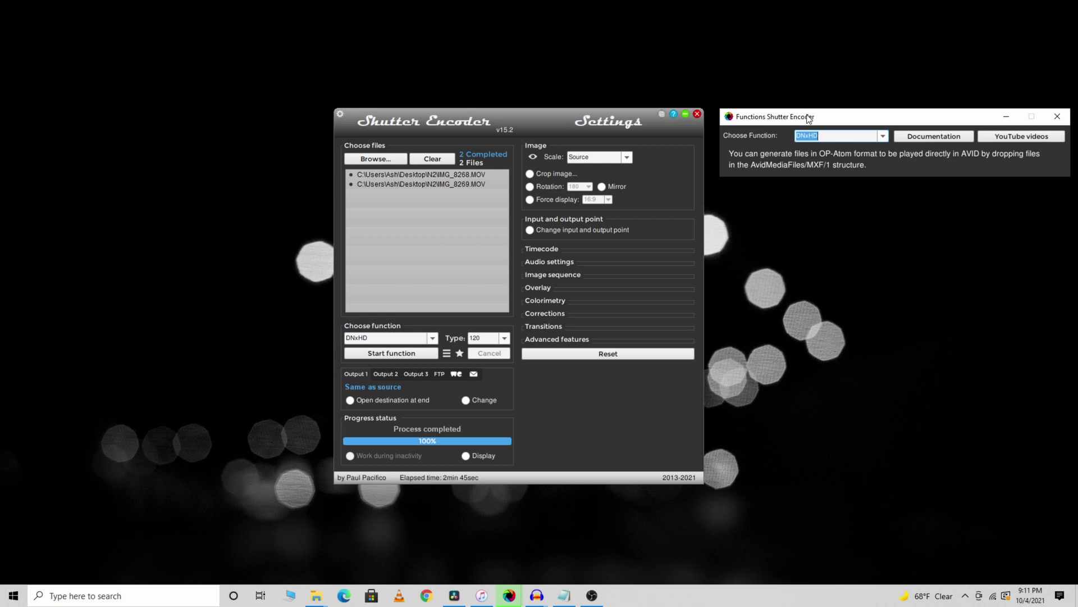
drag(809, 118, 492, 166)
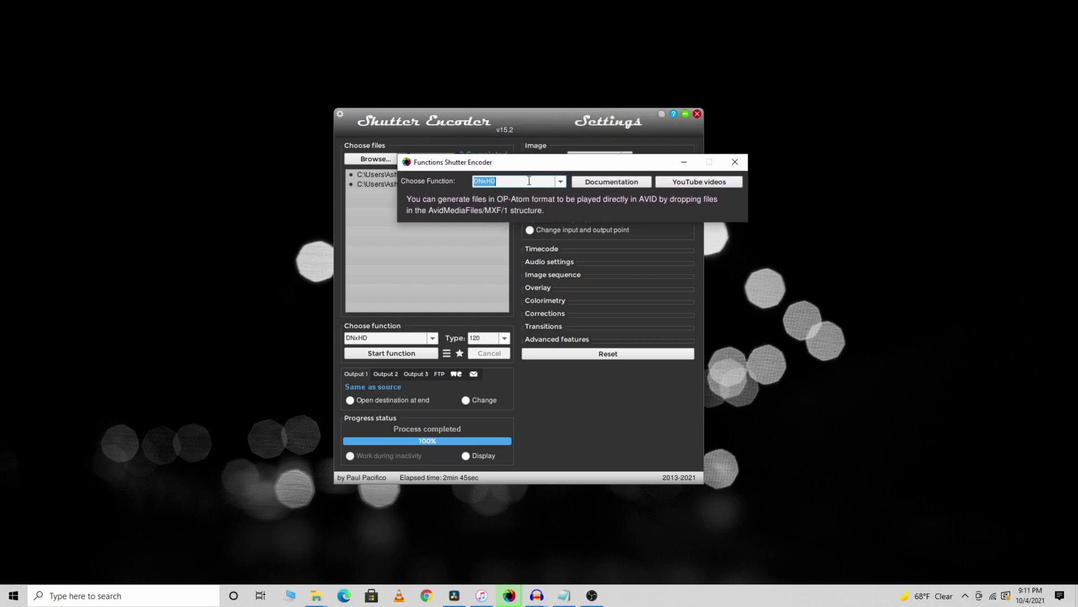
click(735, 161)
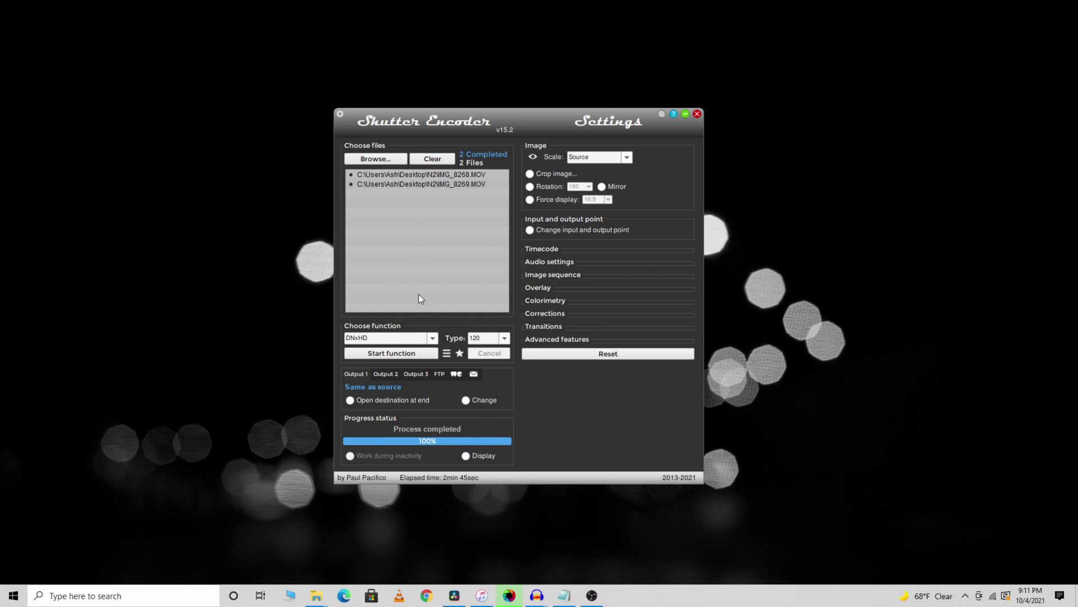
click(432, 338)
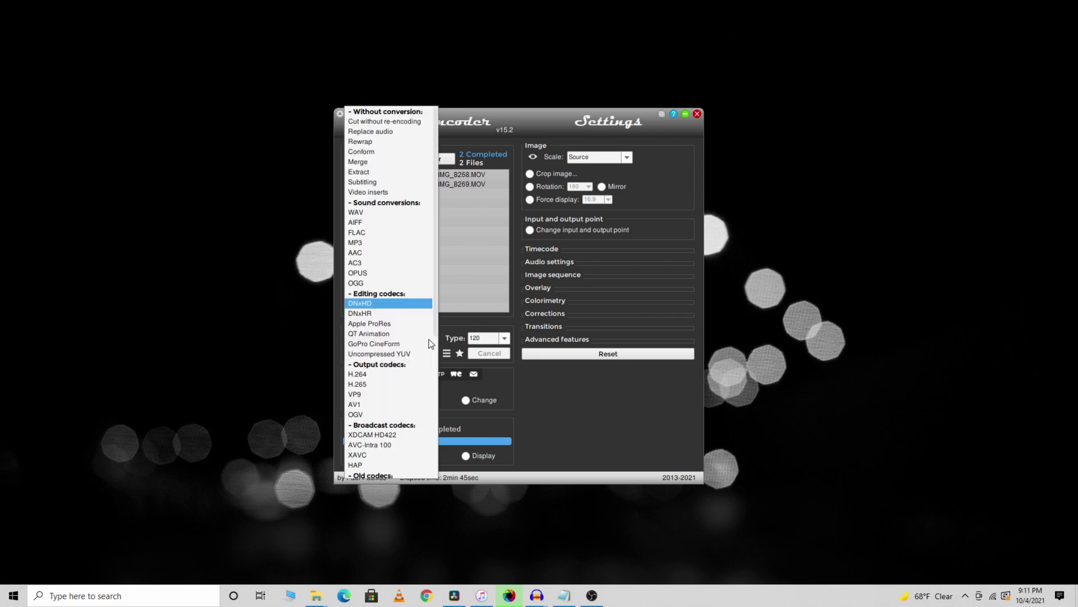
click(395, 302)
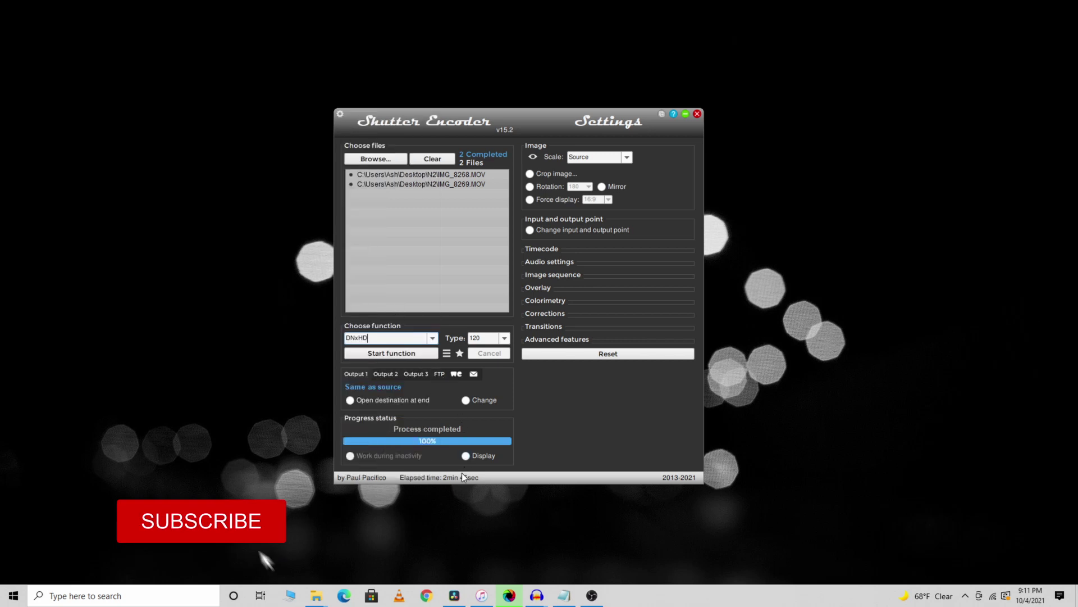
Start the DNxHD conversion with Yes to all overwrites, pause it at 11%, and switch to Resolve.
click(397, 356)
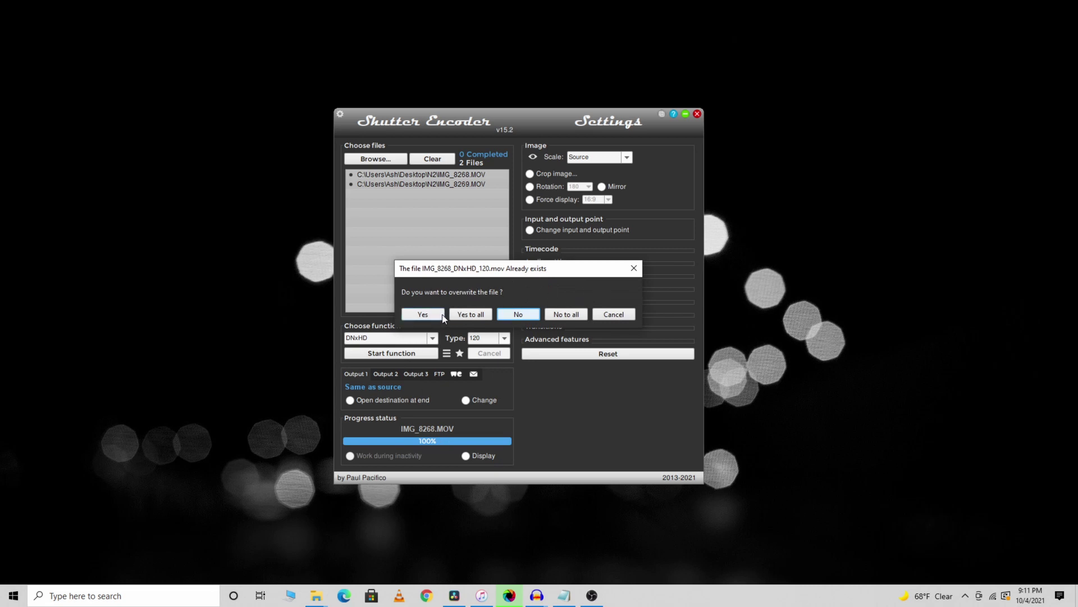
click(465, 315)
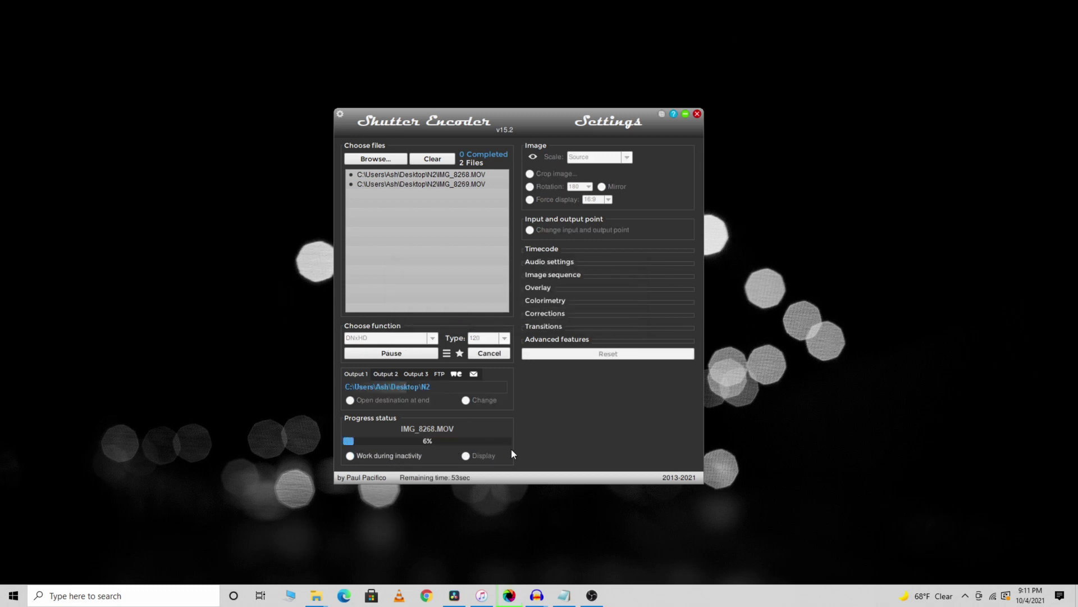
click(402, 354)
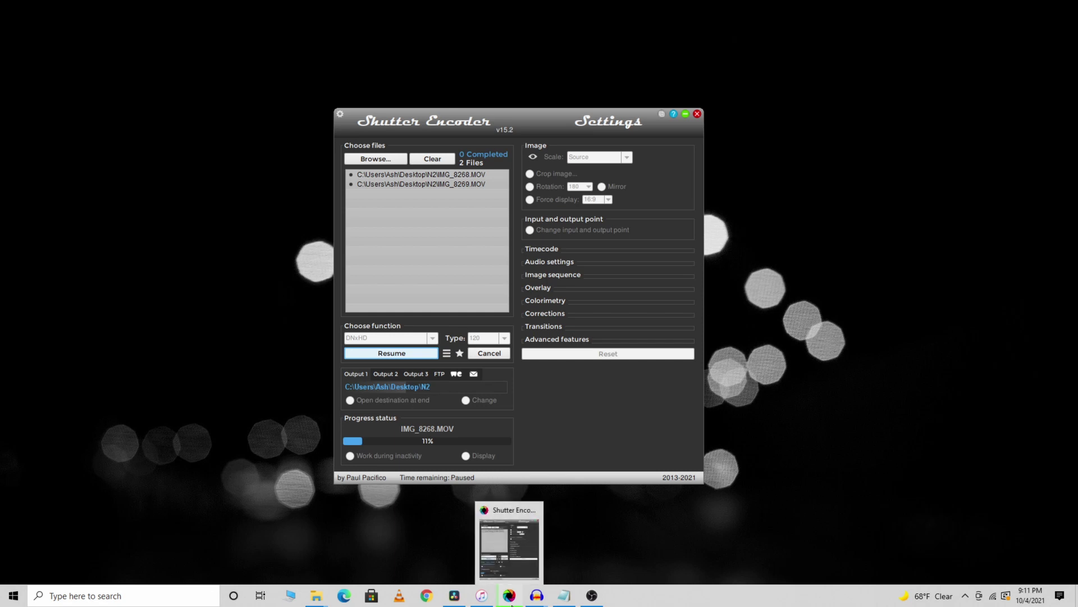
click(450, 601)
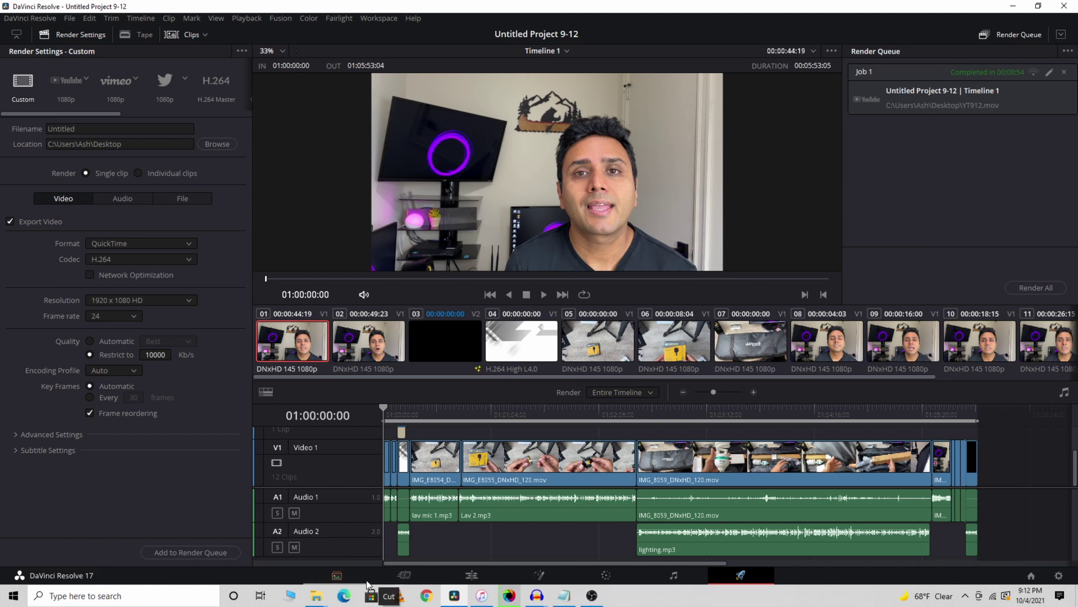
Show the Media page with the Master bin's DNx clips, MP3 tracks and Timeline 1.
click(344, 579)
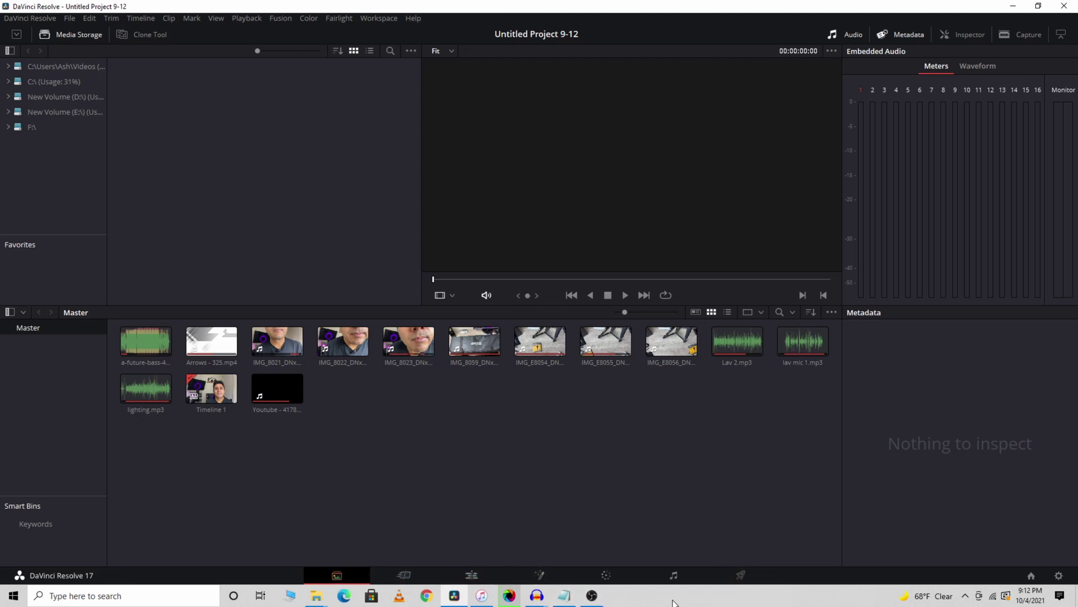
Open Timeline 1 on the Edit page and zoom in on the opening clips.
click(404, 576)
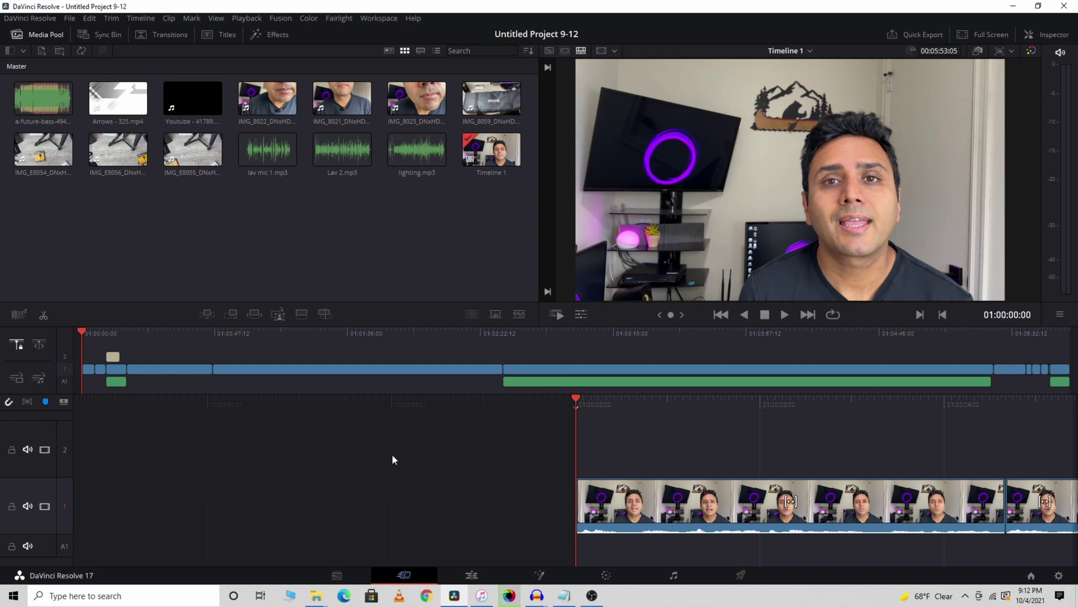
click(460, 571)
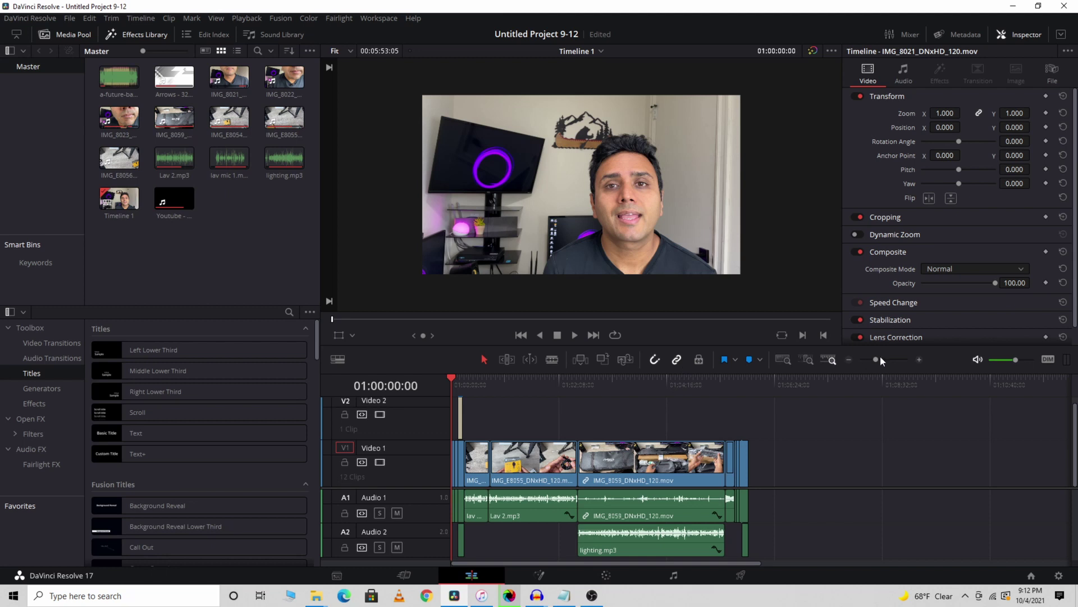
drag(875, 360, 894, 353)
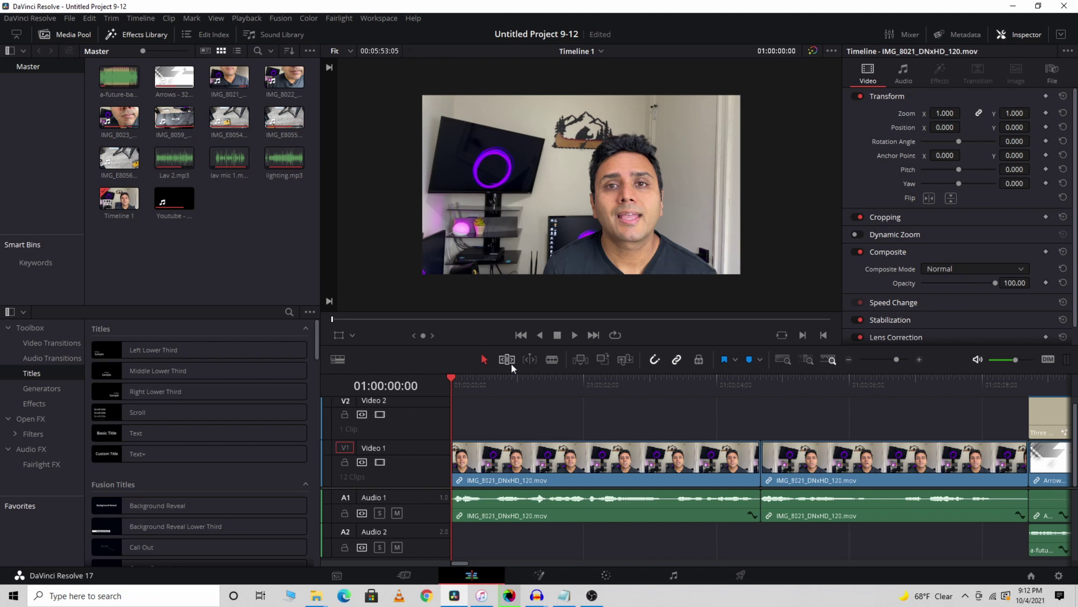
click(552, 362)
Blade the opening clip at 01:00:00:10 and again at 01:00:00:16.
drag(451, 378, 481, 377)
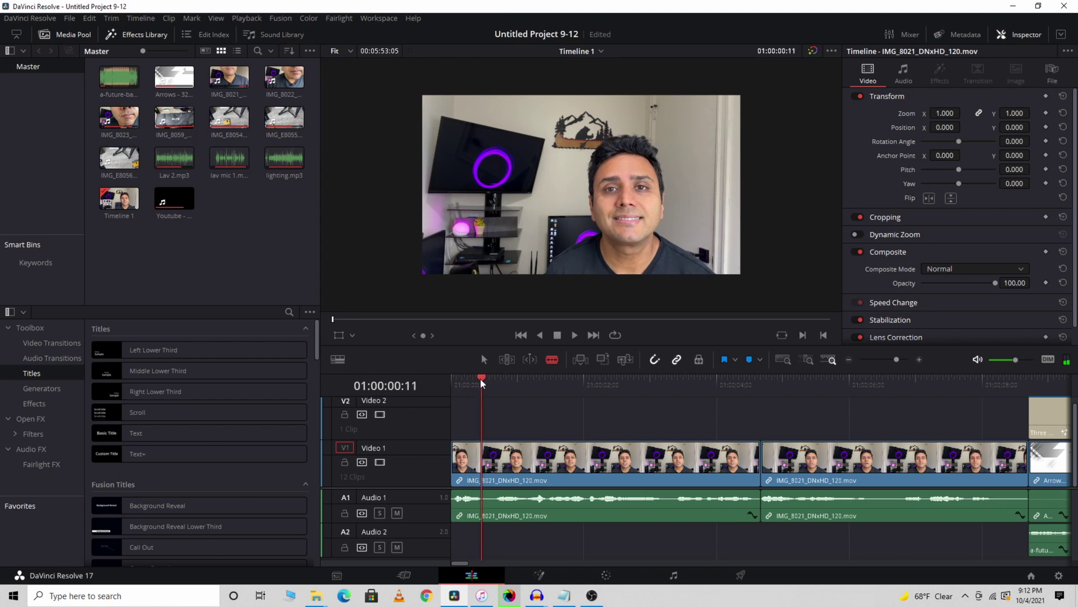
click(479, 471)
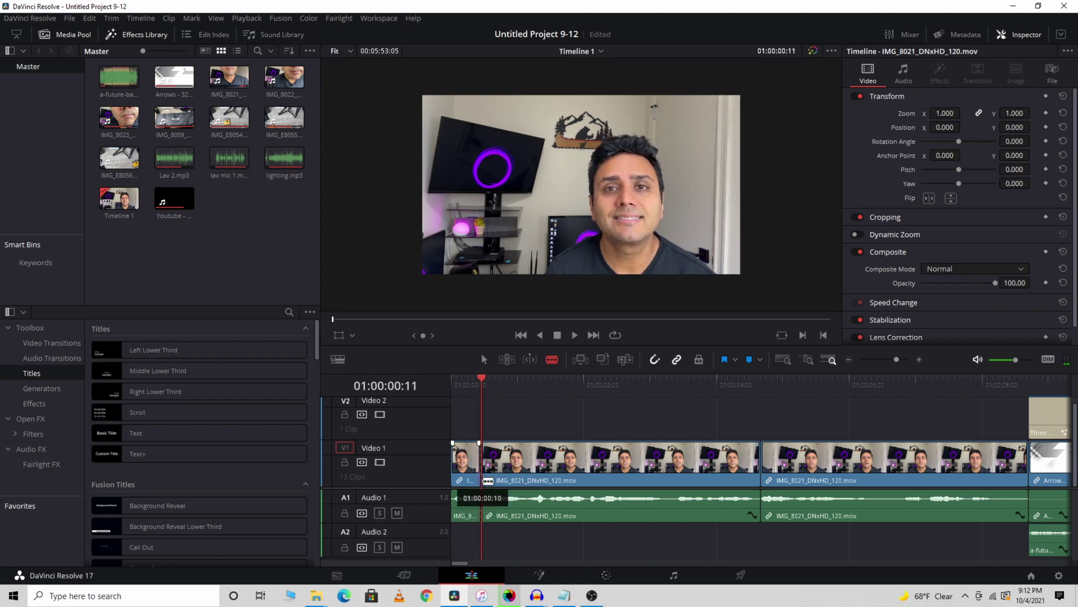
click(492, 380)
click(495, 379)
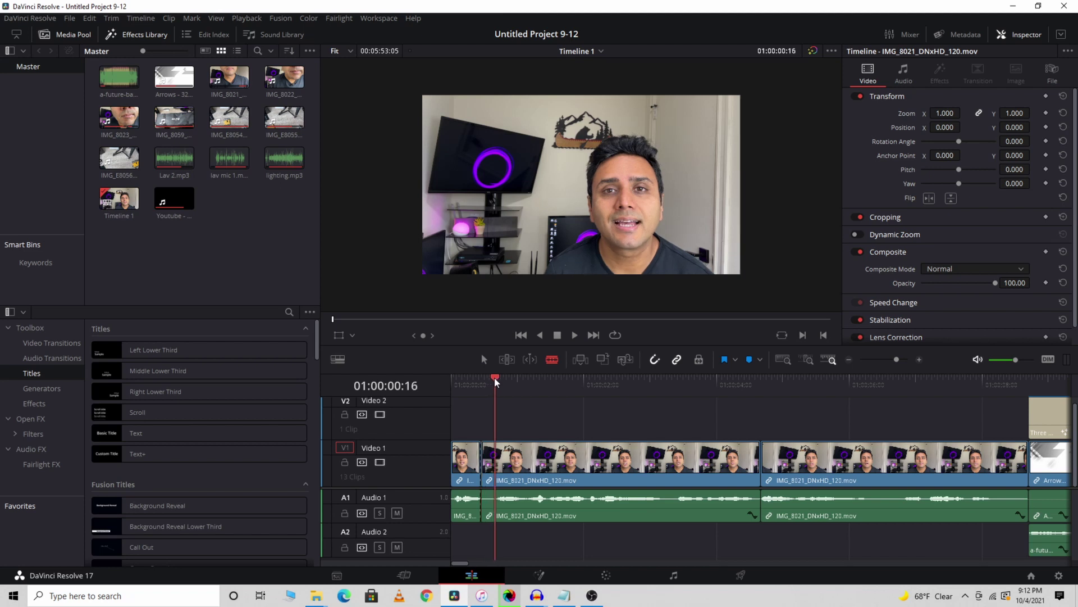
click(497, 461)
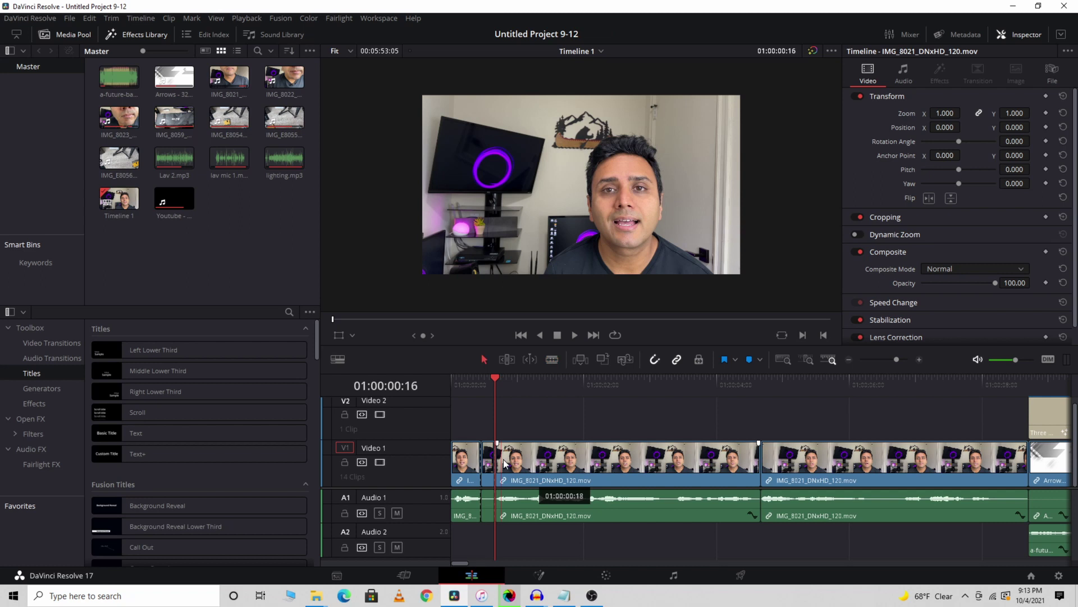
Delete the piece between the cuts, ripple-delete the gap, and scrub to check the edit.
key(a)
click(488, 470)
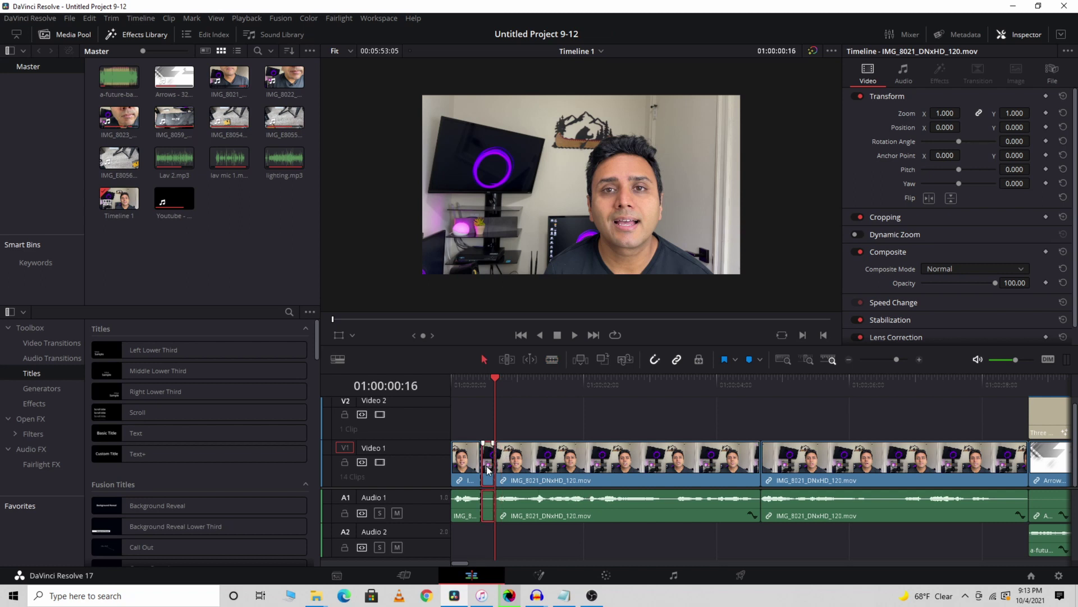
key(BackSpace)
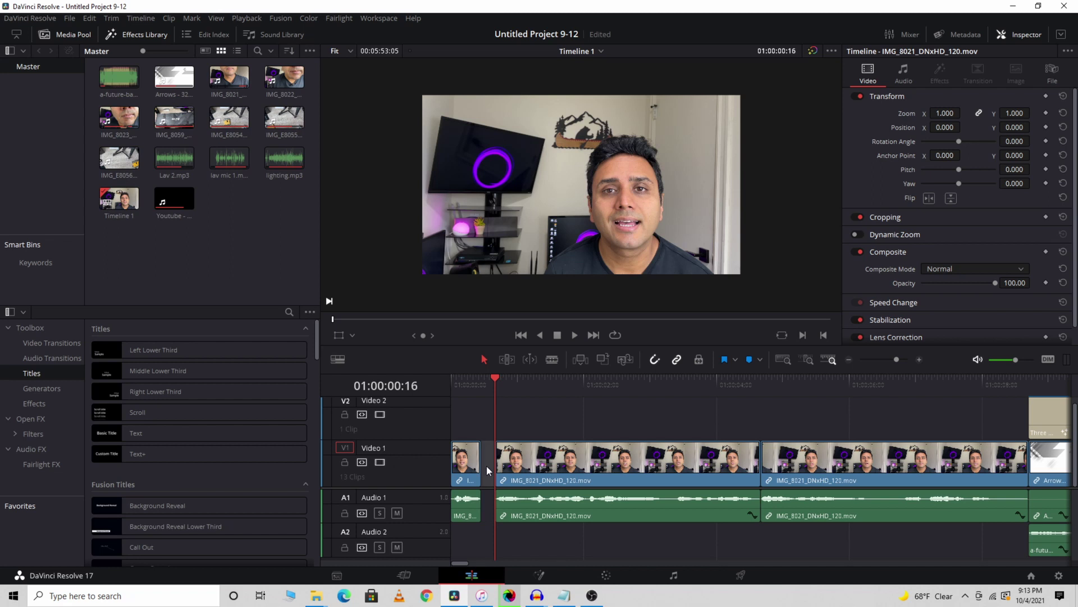
click(488, 469)
key(BackSpace)
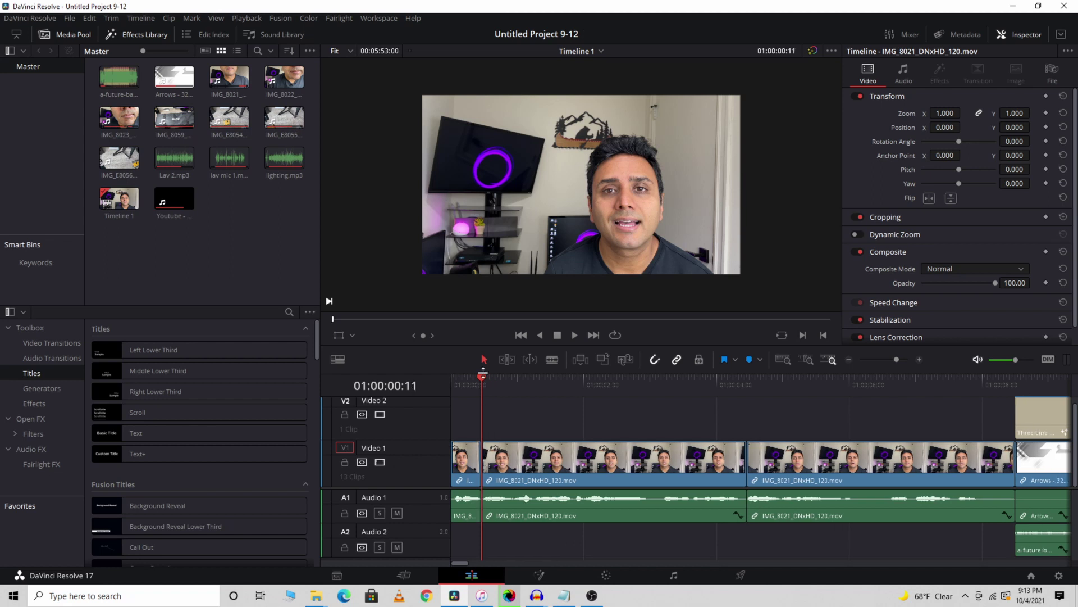
mouse_move(473, 383)
mouse_down()
mouse_move(464, 387)
mouse_move(497, 384)
mouse_move(465, 396)
mouse_move(480, 393)
mouse_up()
Deselect the Arrows clip and drag Audio 1's bottom border down to enlarge its waveform.
drag(1073, 496, 984, 515)
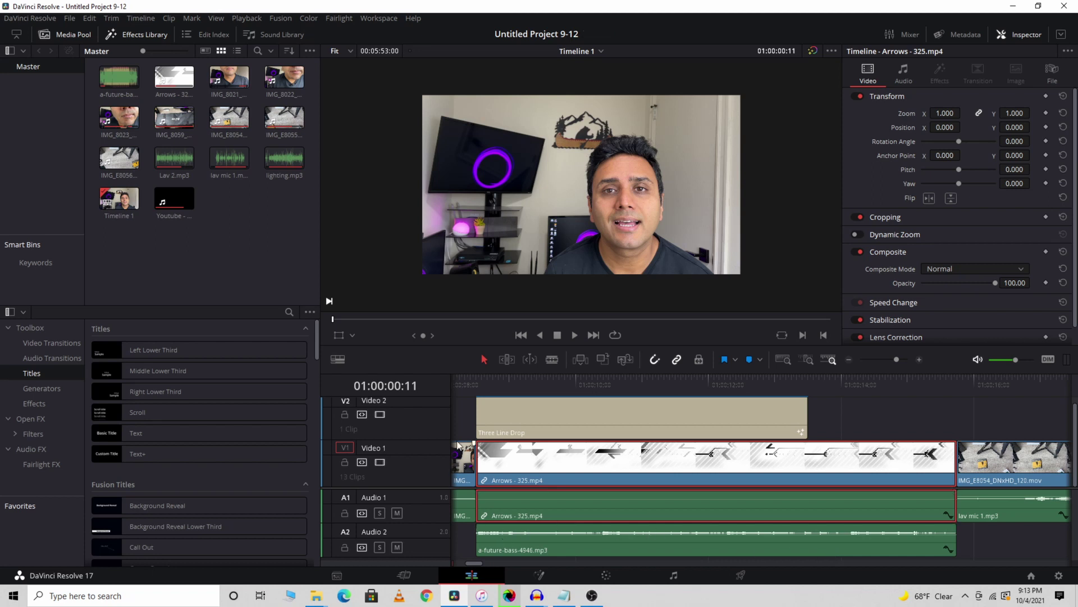
click(464, 418)
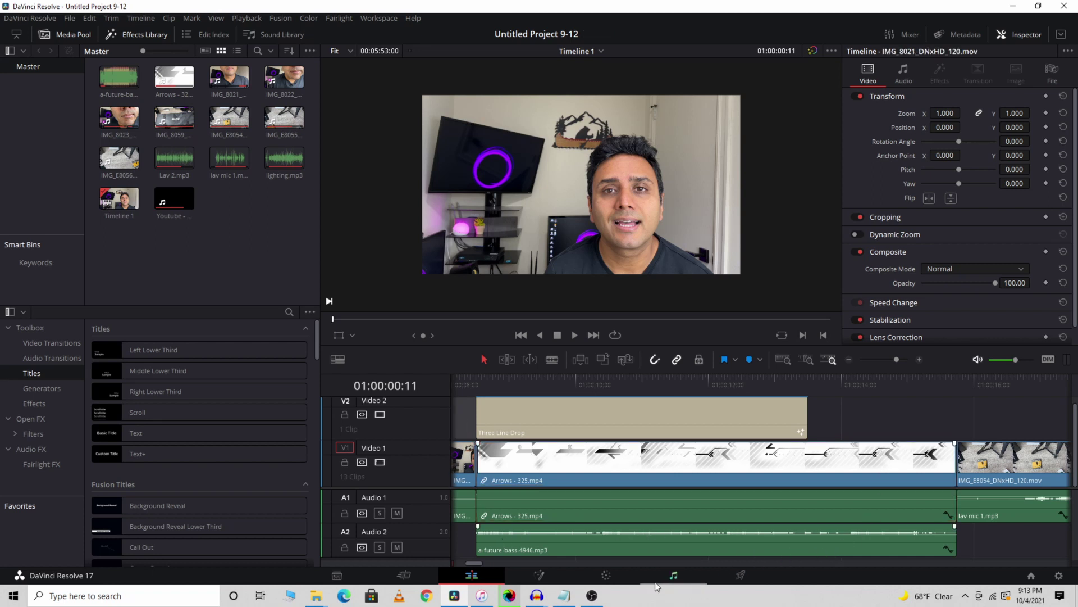
drag(475, 563, 450, 564)
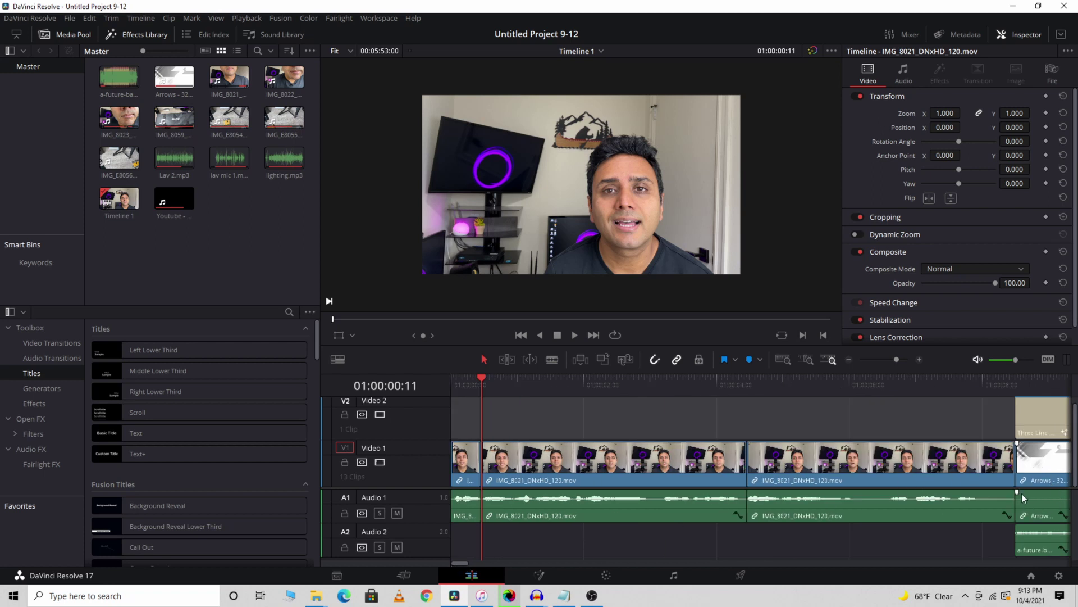
scroll(991, 472, down, 2)
scroll(991, 453, down, 2)
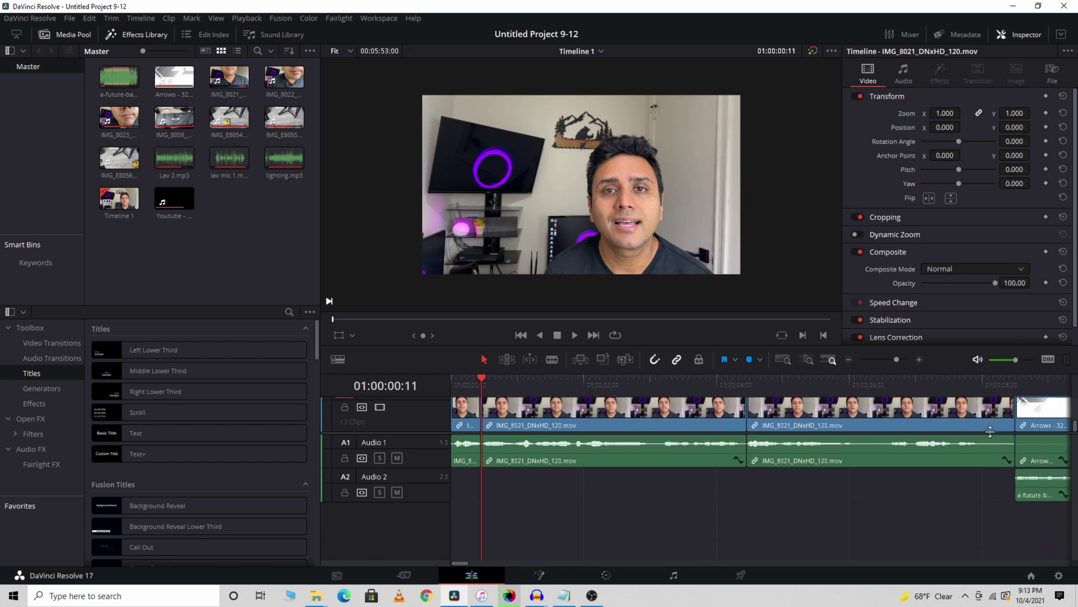
drag(438, 470, 438, 542)
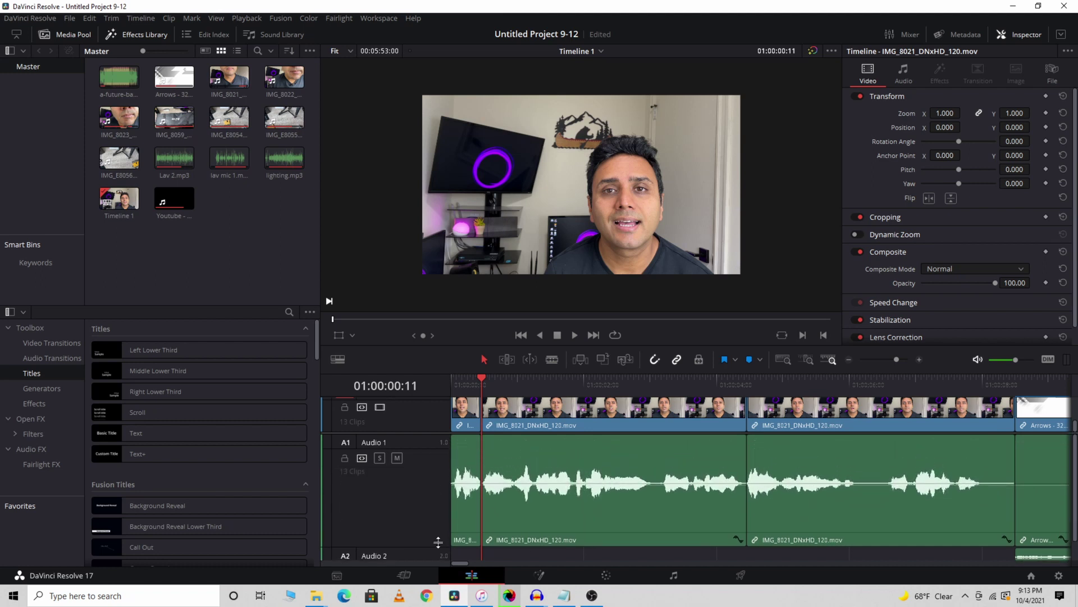
click(540, 577)
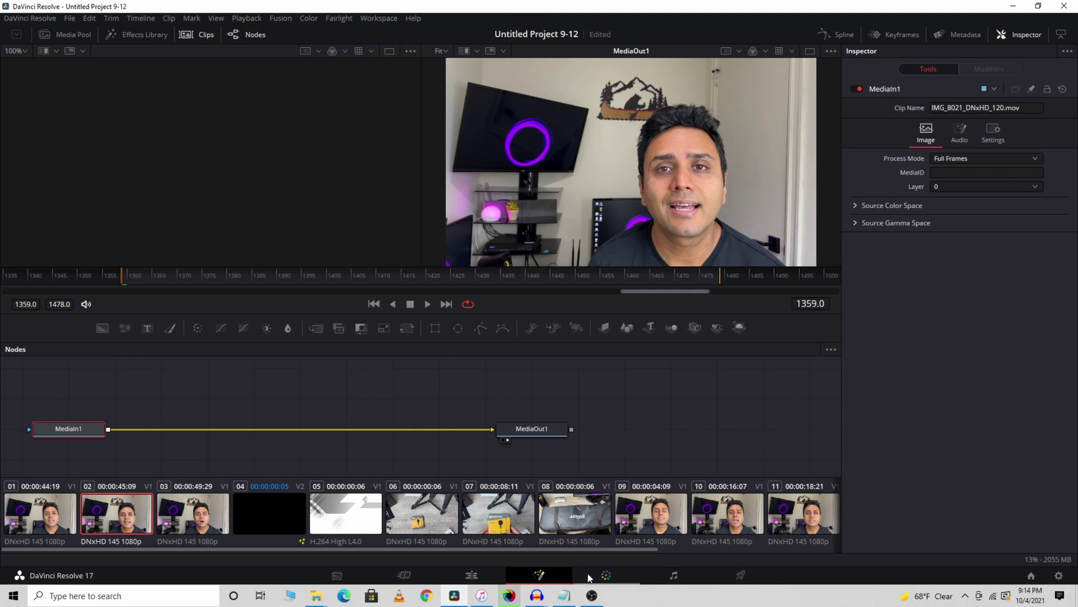
On the Color page, give clip 02 an S-shaped curve and raise Offset to 28.90.
click(606, 574)
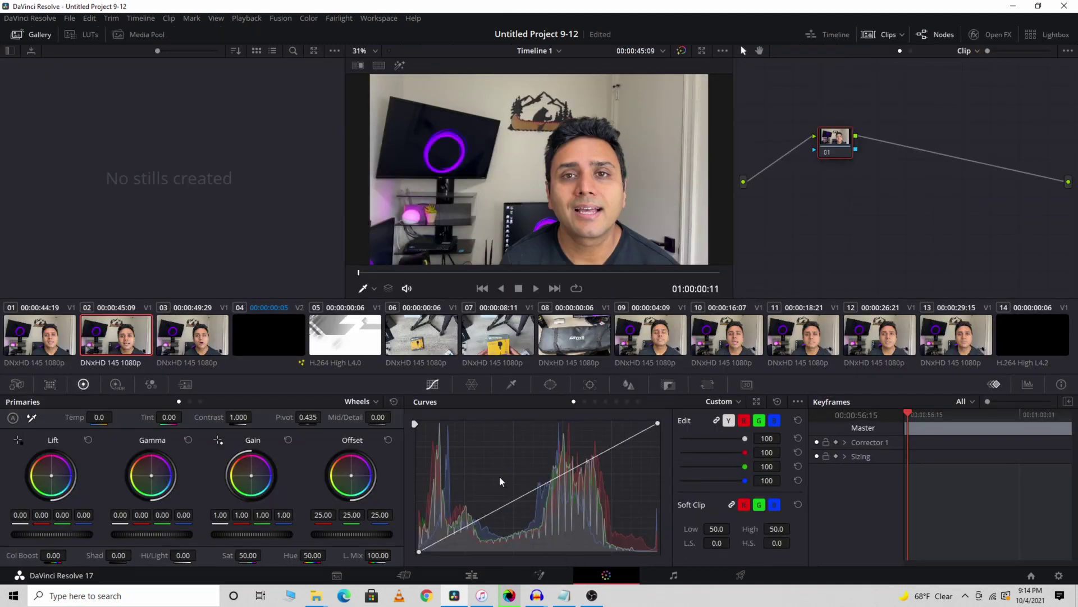
click(471, 522)
drag(471, 522, 481, 531)
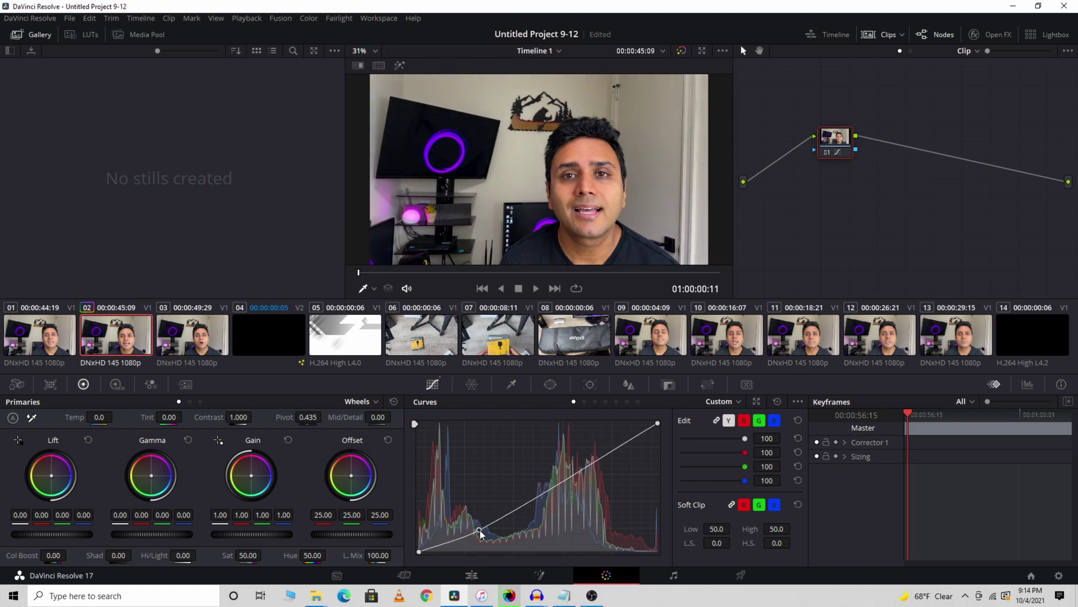
drag(604, 457, 599, 446)
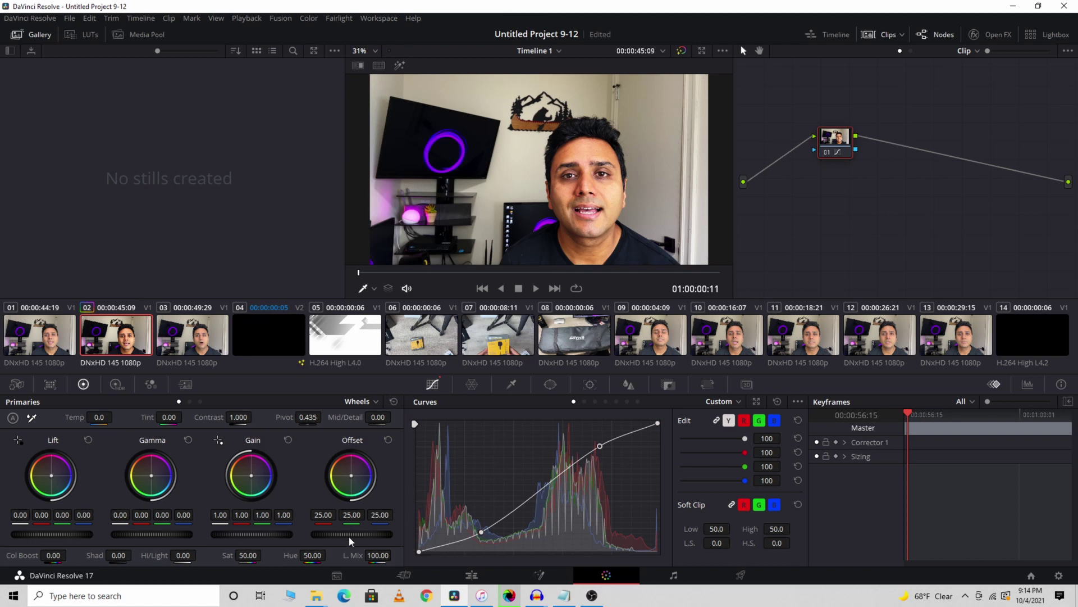
mouse_move(337, 534)
mouse_down()
mouse_move(371, 534)
mouse_move(329, 534)
mouse_up()
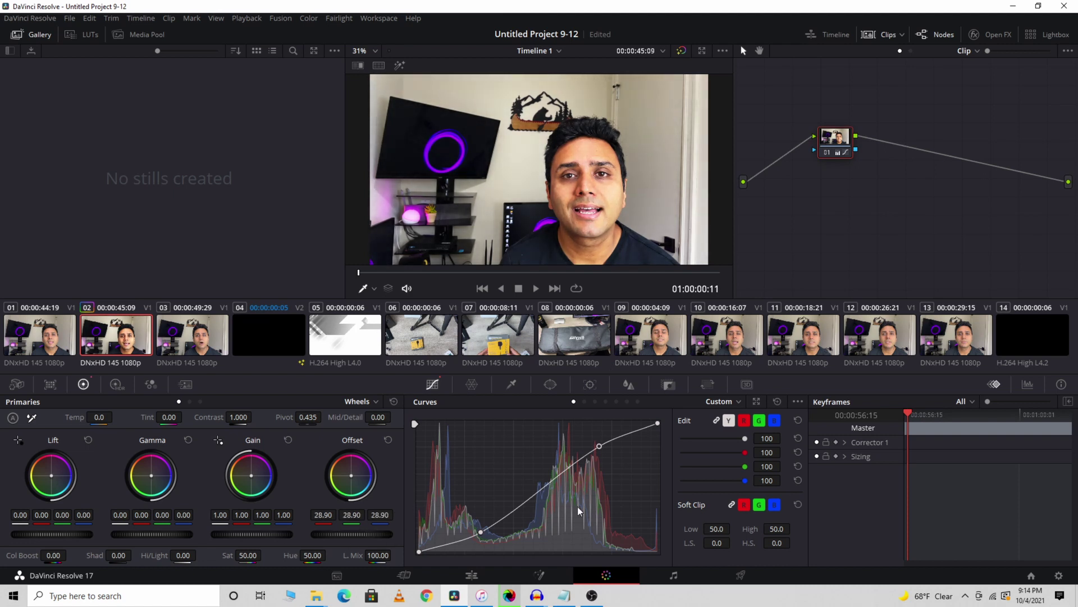
click(668, 577)
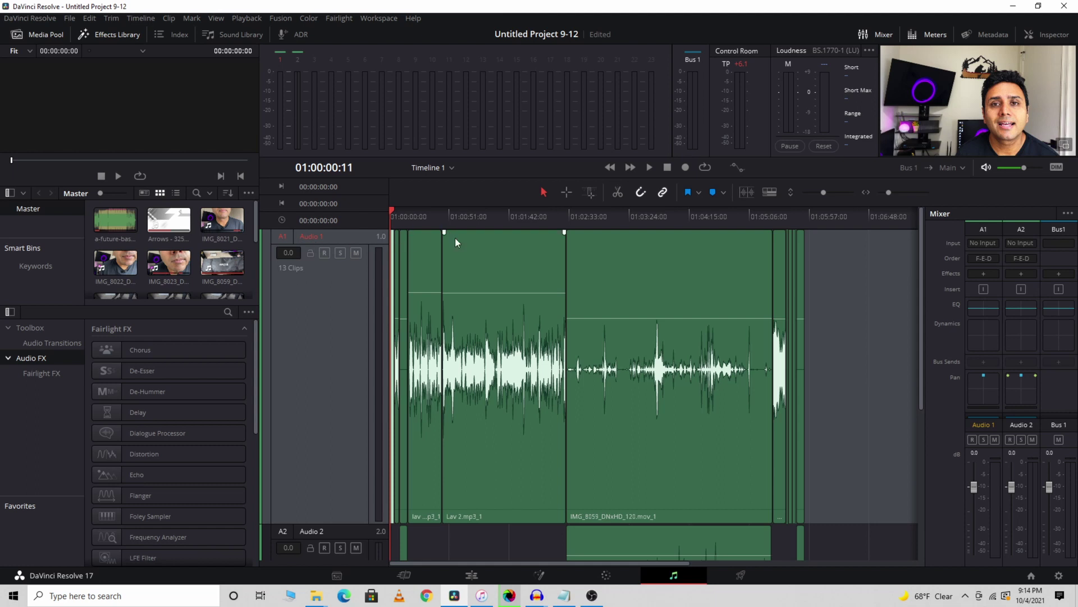
Normalize Lav 2 to -9.0 dBFS Sample Peak Program, then play the timeline back.
click(483, 333)
right_click(483, 333)
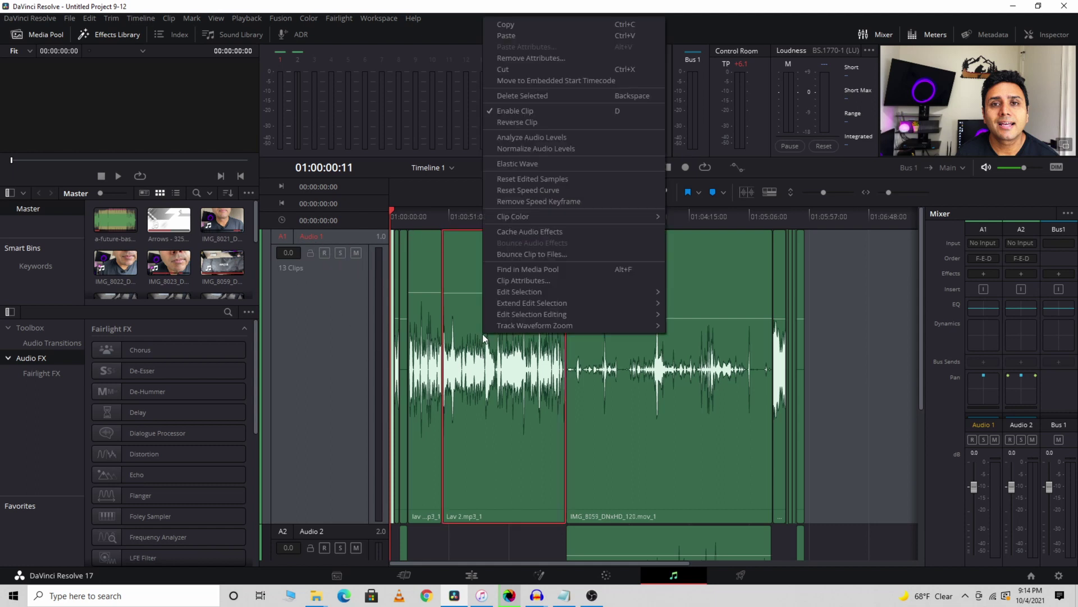
click(529, 149)
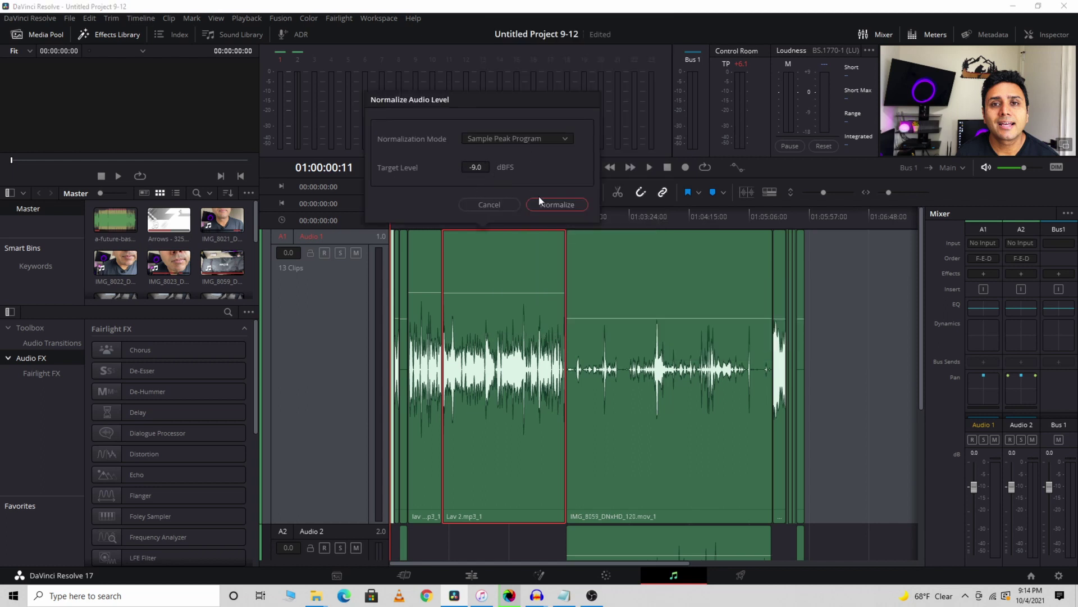
click(565, 206)
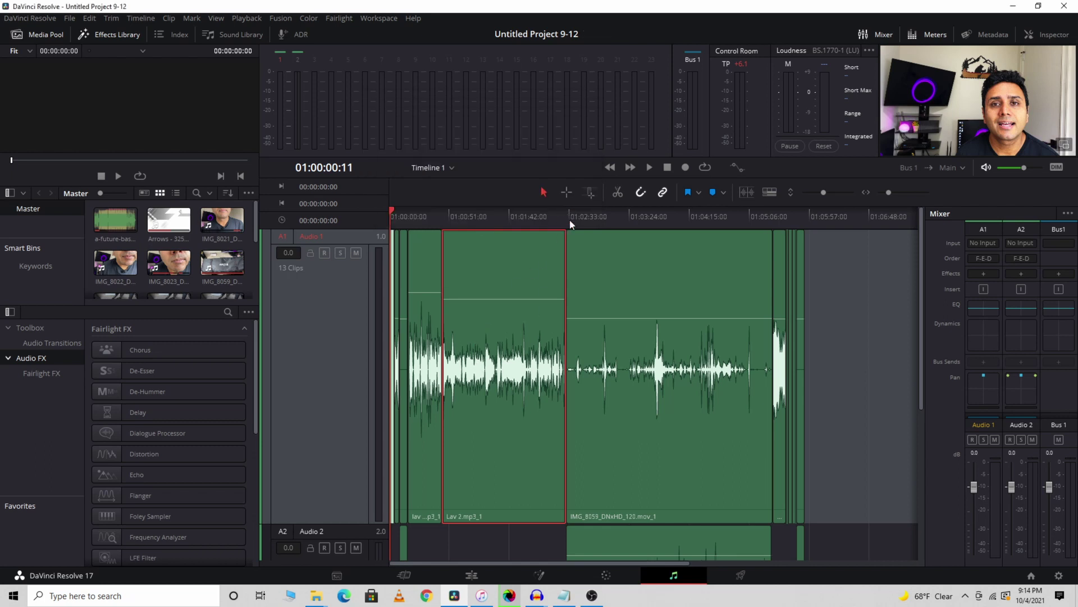
click(652, 166)
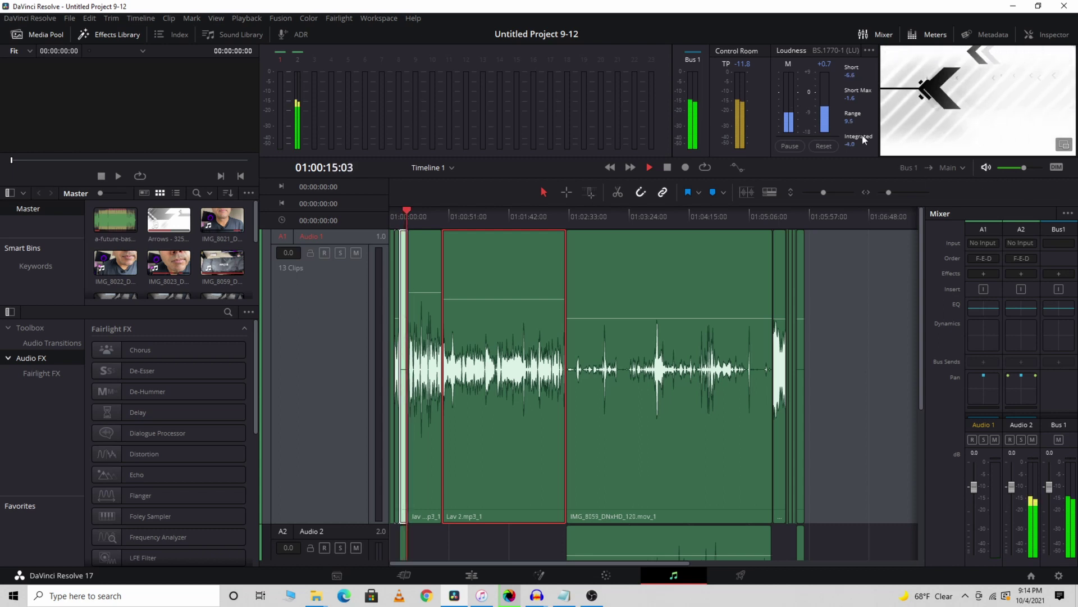
Nudge the opening lav clip's volume up then down, stop playback, and save the project.
click(427, 278)
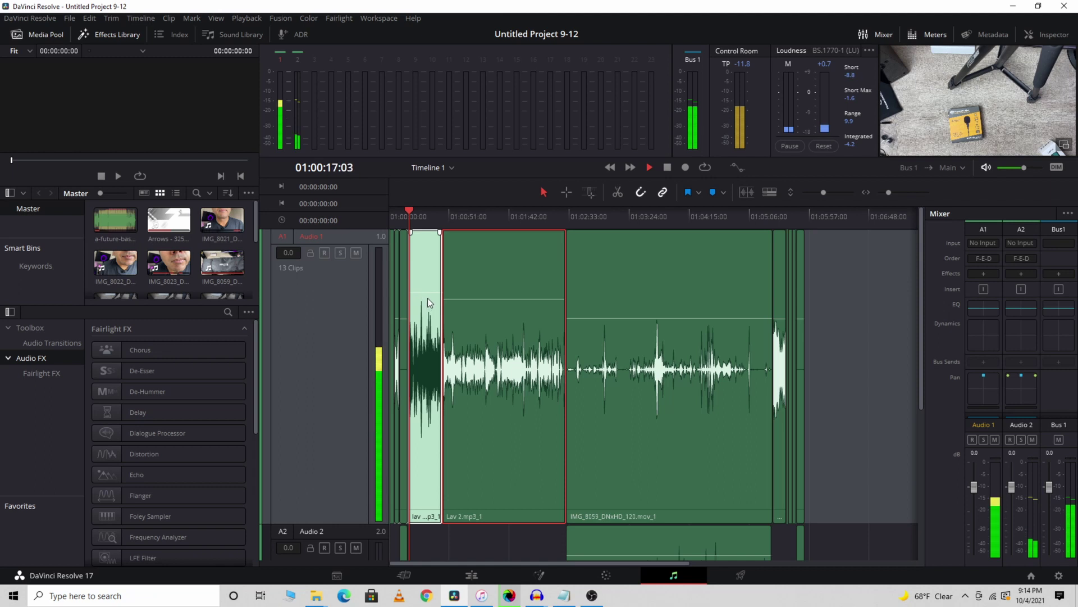
drag(428, 291, 428, 288)
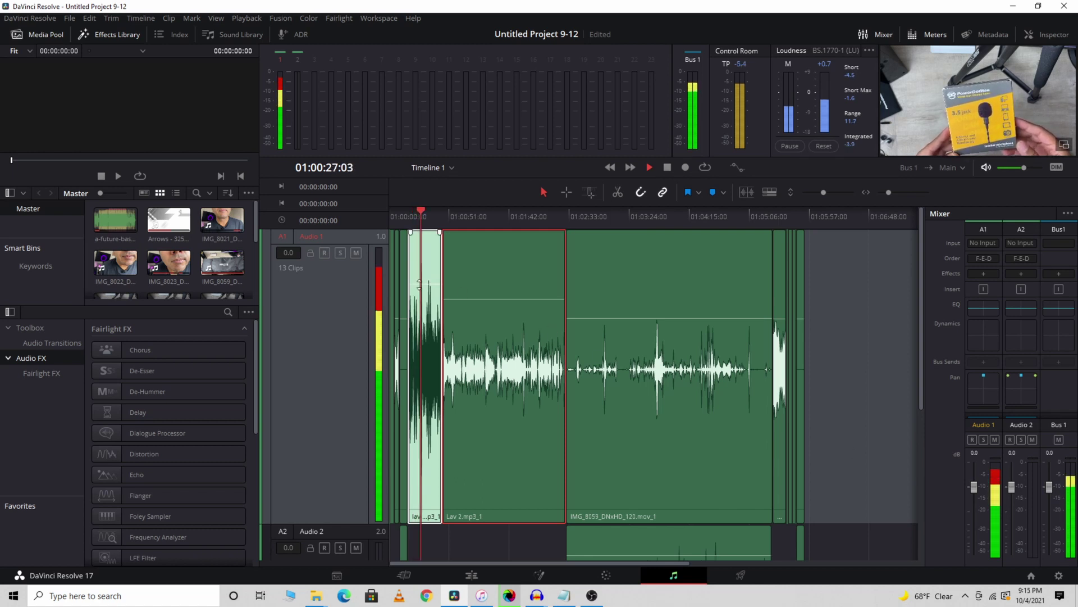
drag(420, 285, 422, 299)
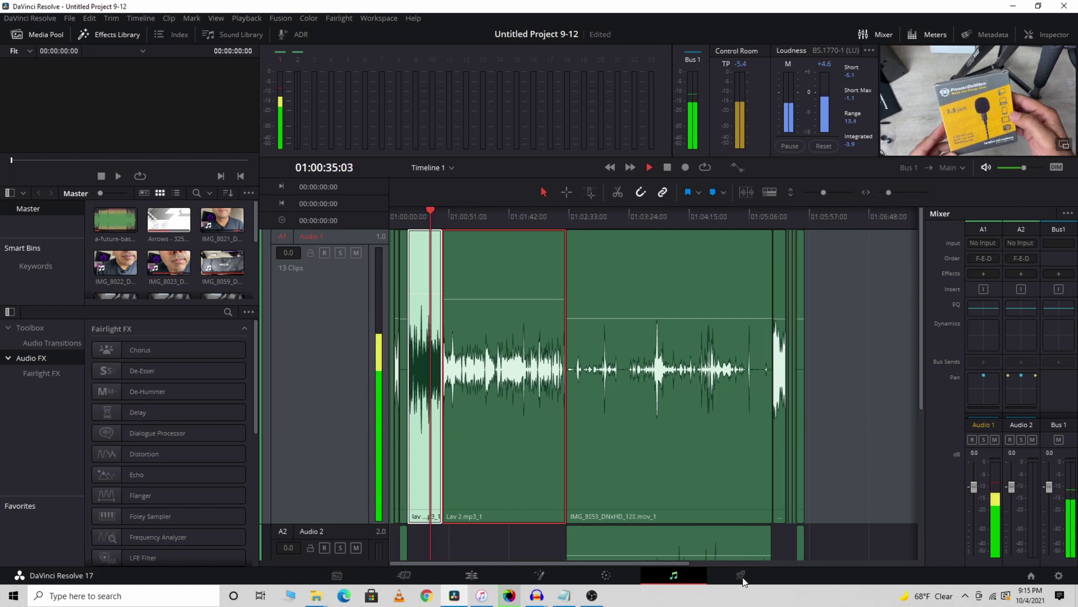
click(668, 168)
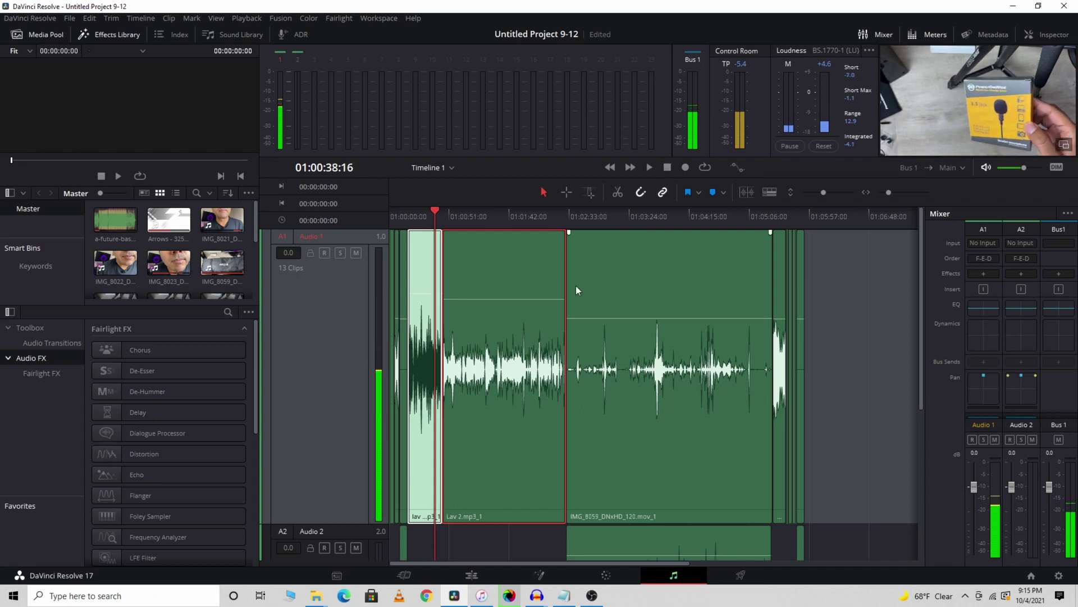
key(ctrl+s)
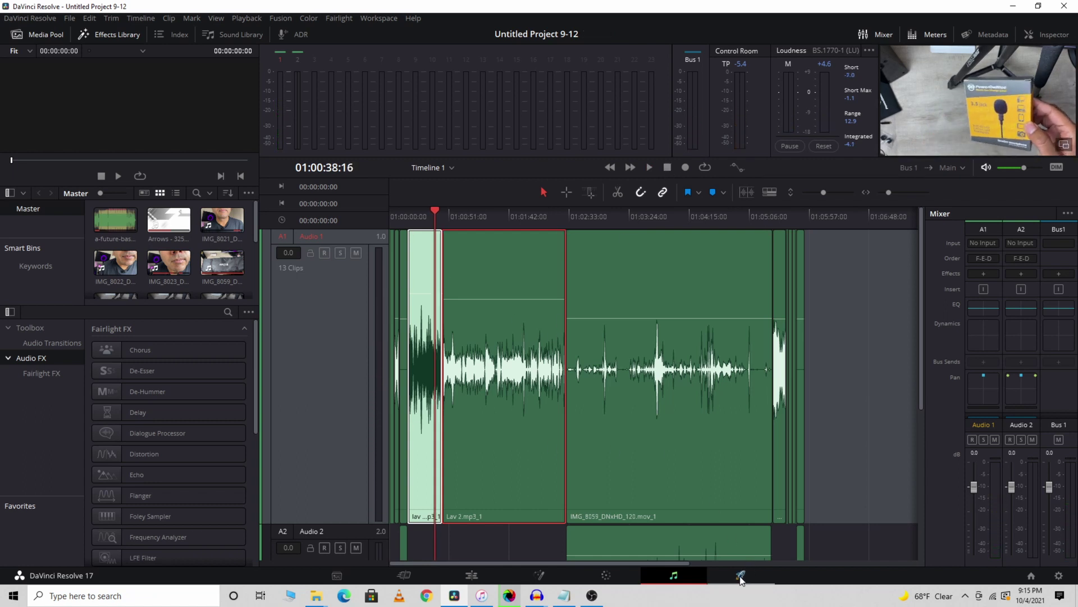
click(740, 576)
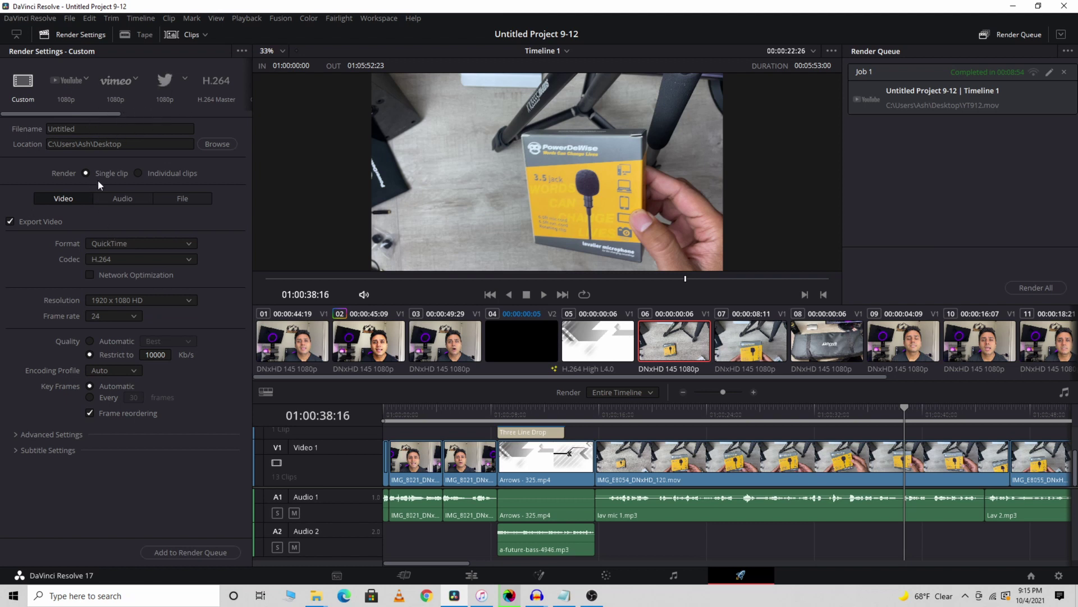
Queue the timeline as Job 2 writing Untitled.mov to the Desktop and render it.
click(106, 200)
click(160, 198)
click(77, 200)
click(181, 553)
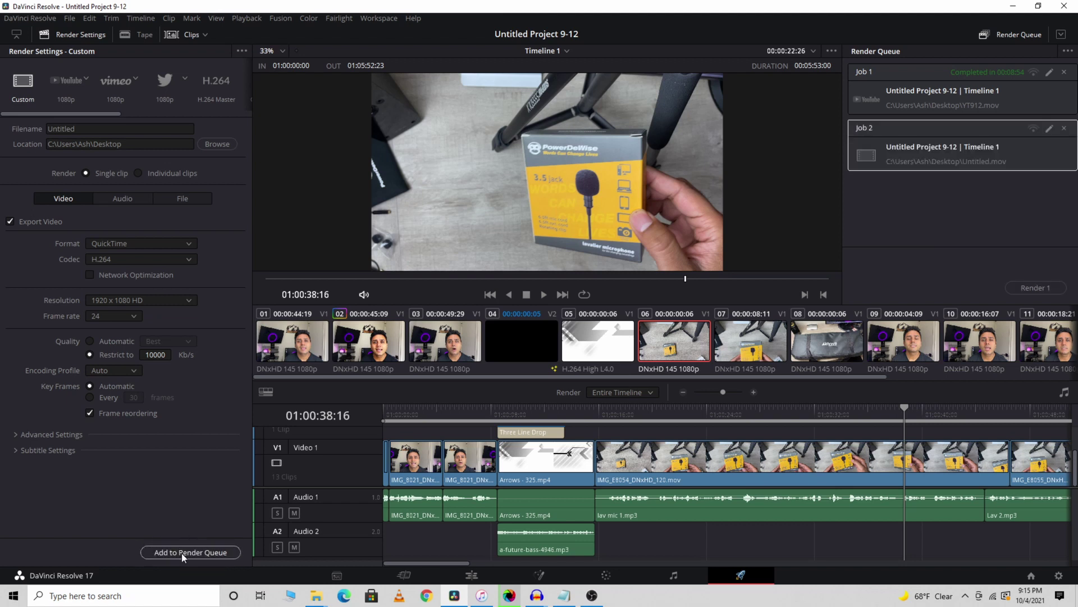
click(1042, 287)
click(348, 570)
On the Edit page, preview the Youtube subscribe clip, clear the viewer, then switch to Chrome.
click(393, 571)
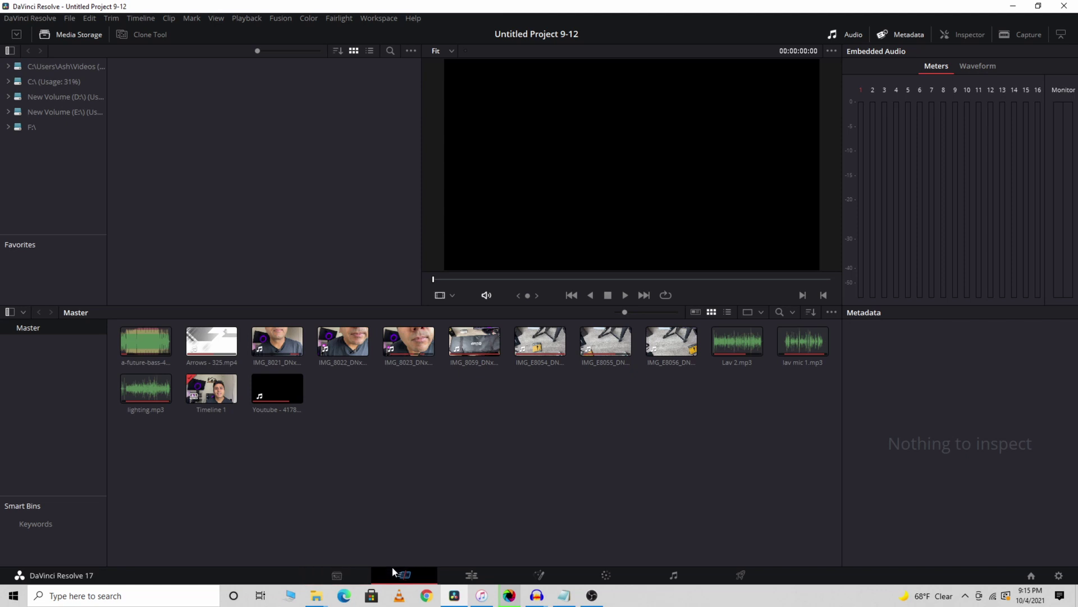
click(466, 575)
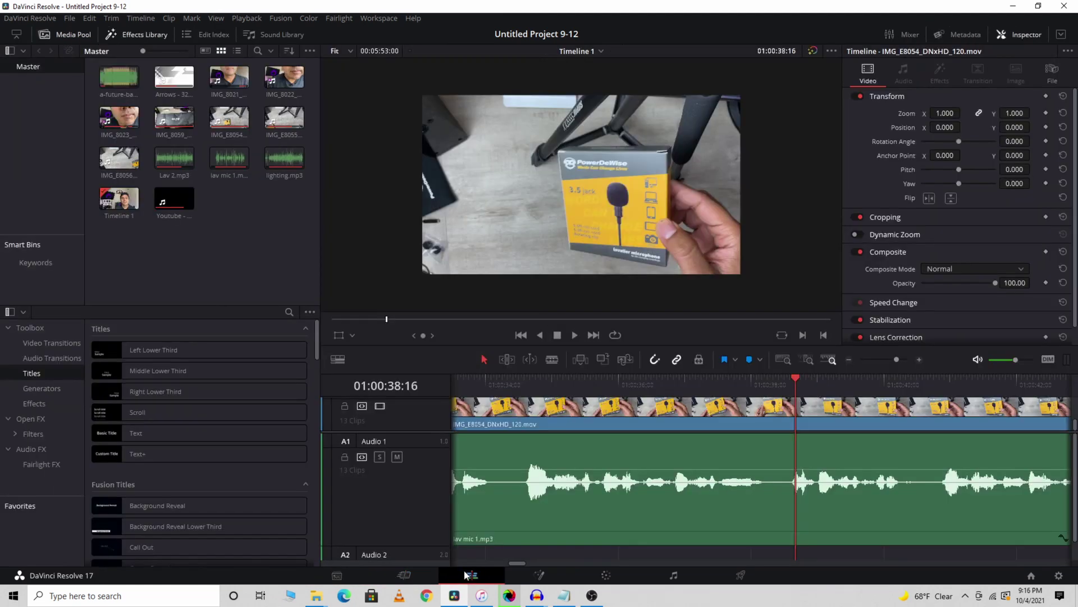
double_click(176, 201)
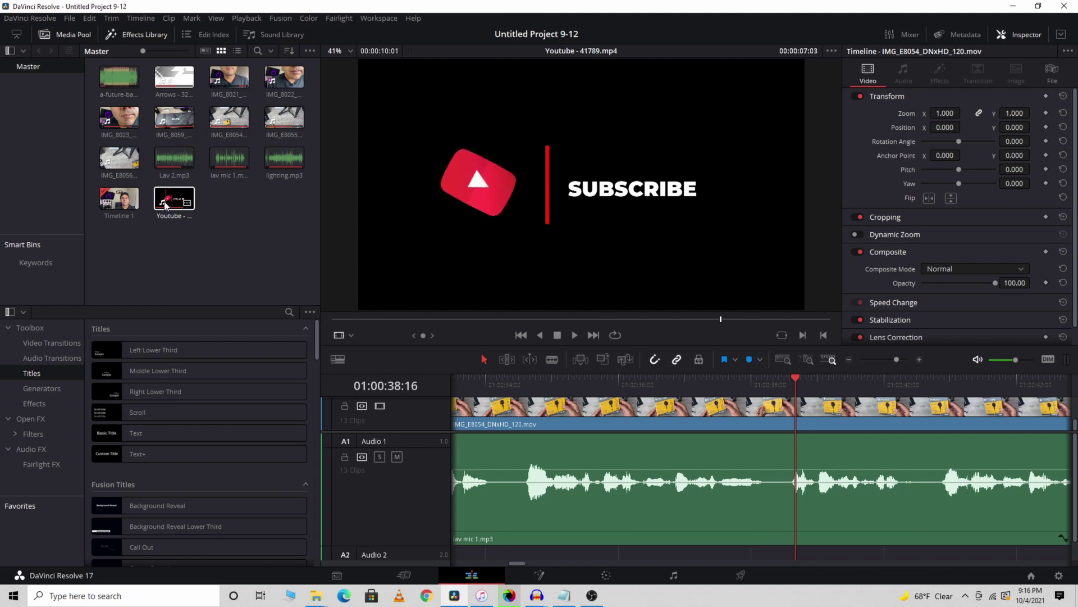
click(436, 392)
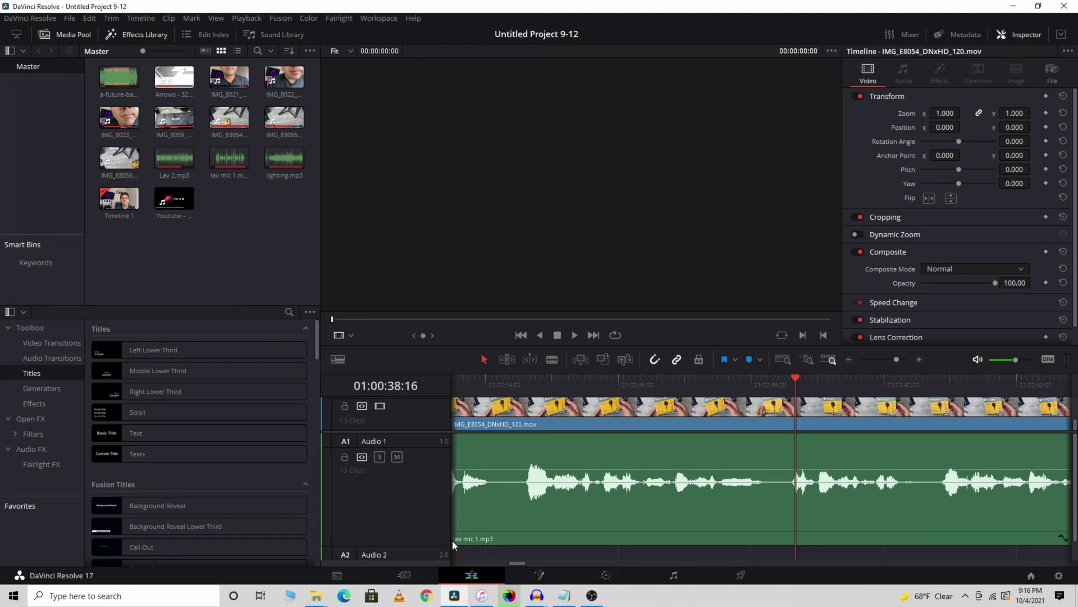
click(427, 597)
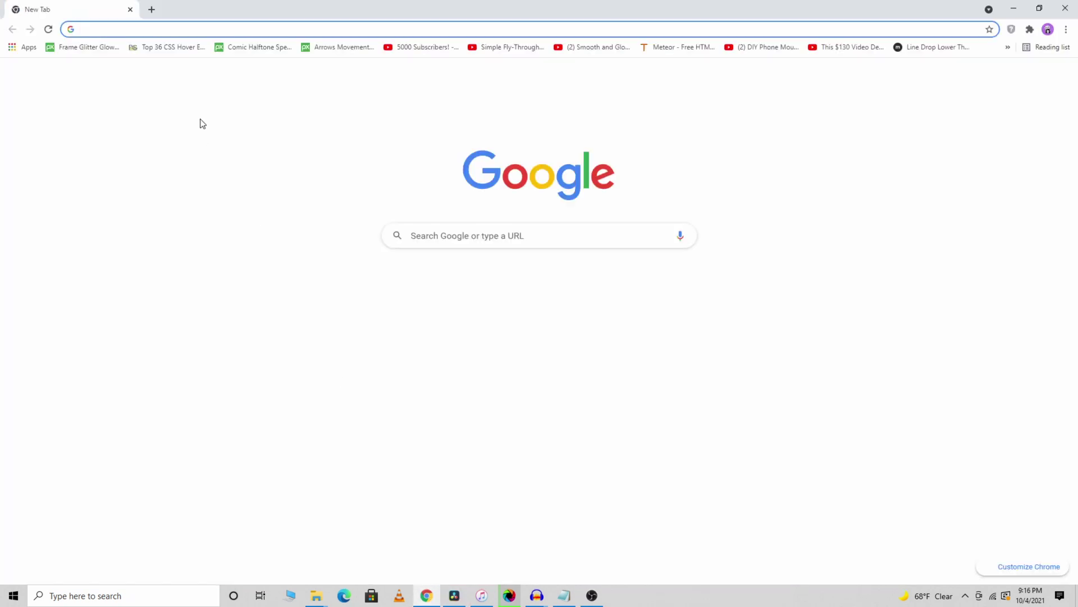
Go to pixabay.com in Chrome.
click(195, 28)
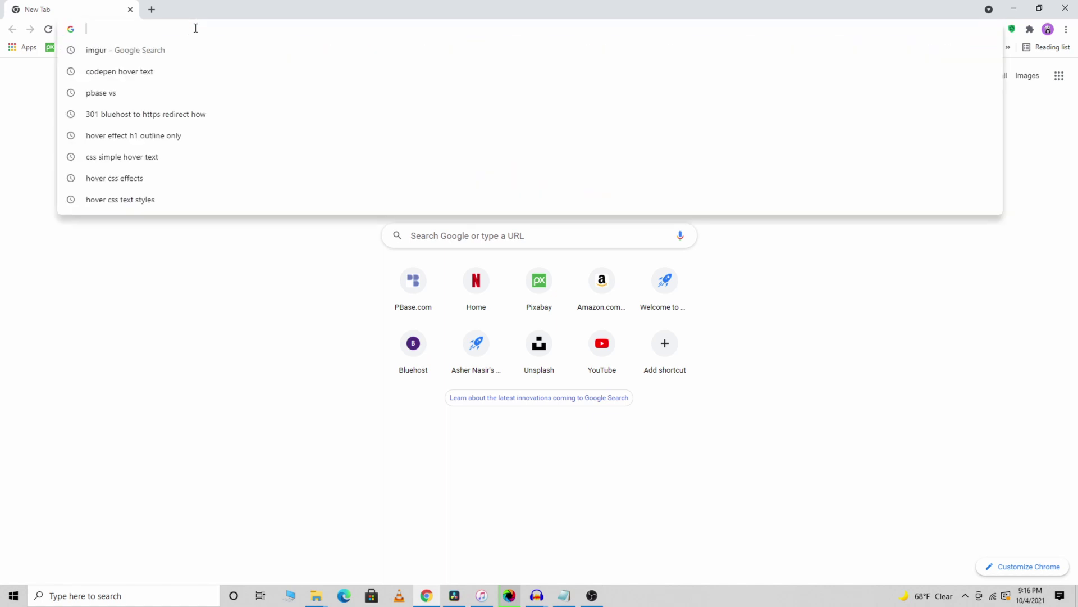
text(pixabay.com)
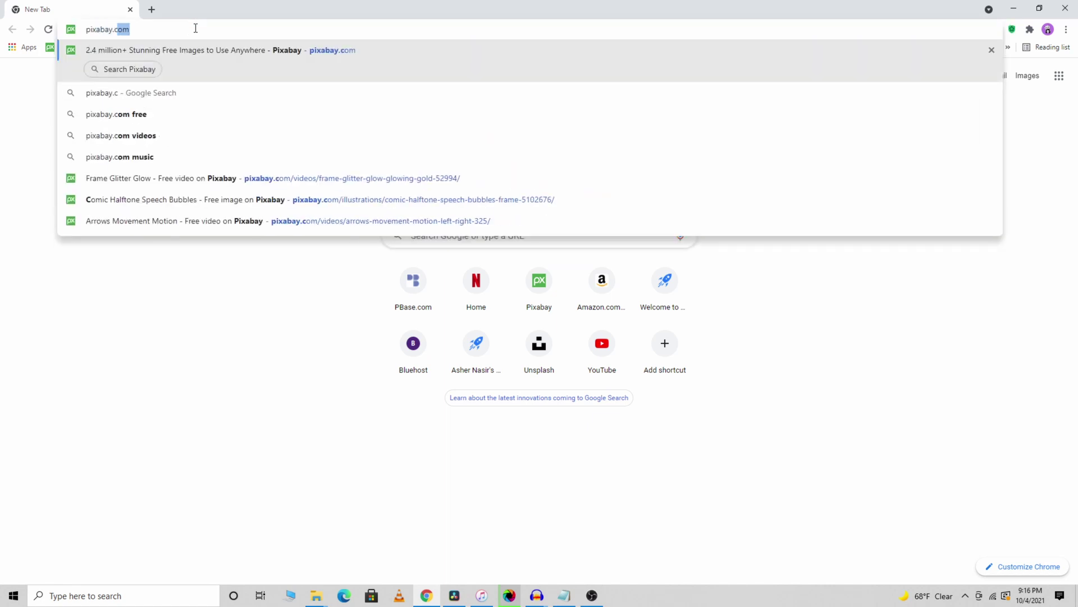
key(Return)
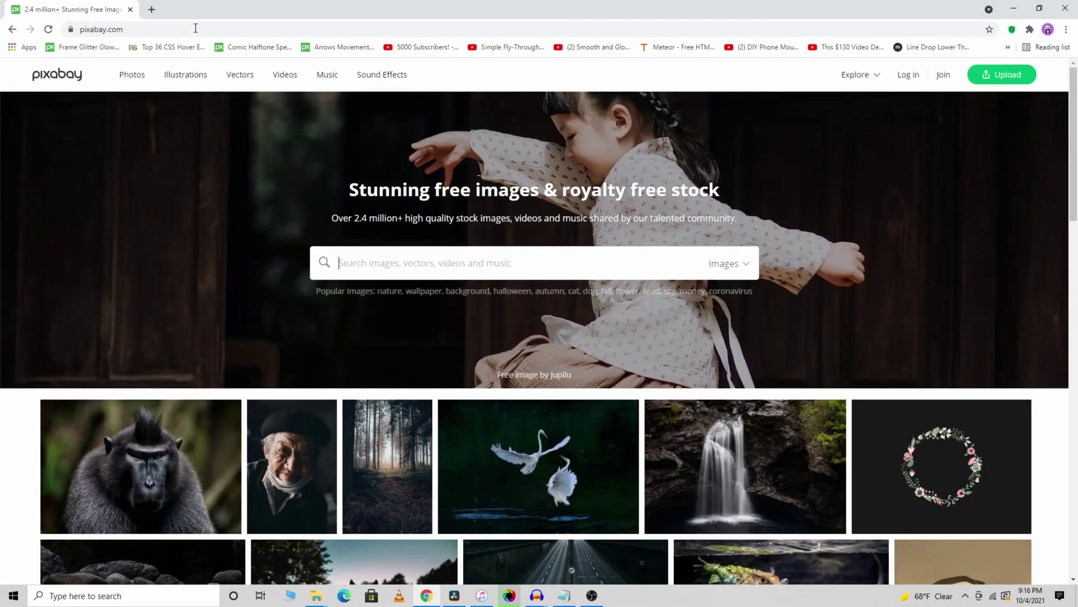
Search Pixabay Videos for 'subscribe youtube' and browse the results.
click(735, 265)
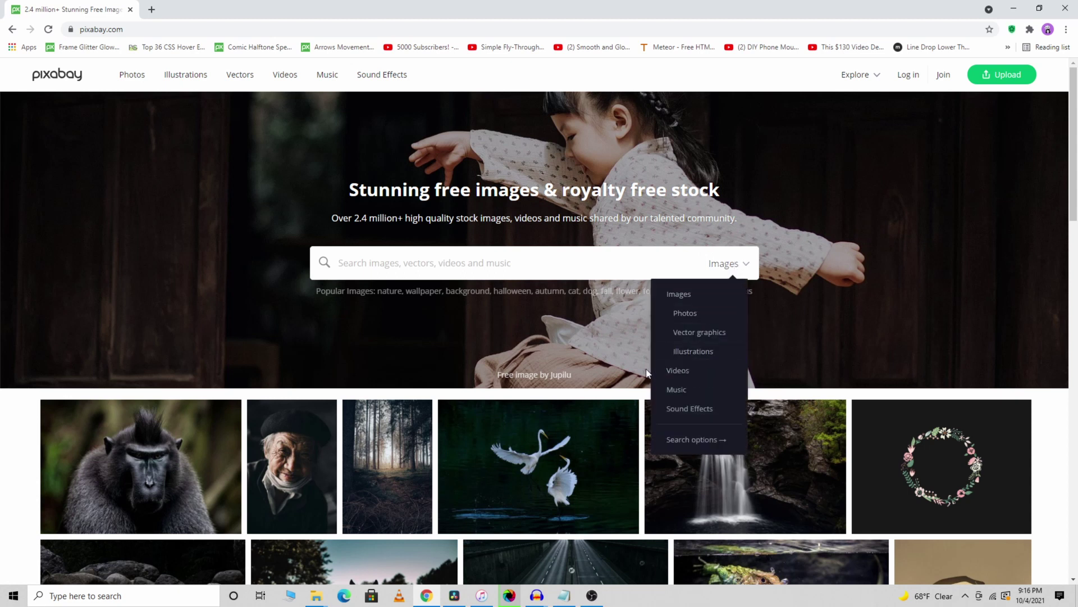
click(701, 372)
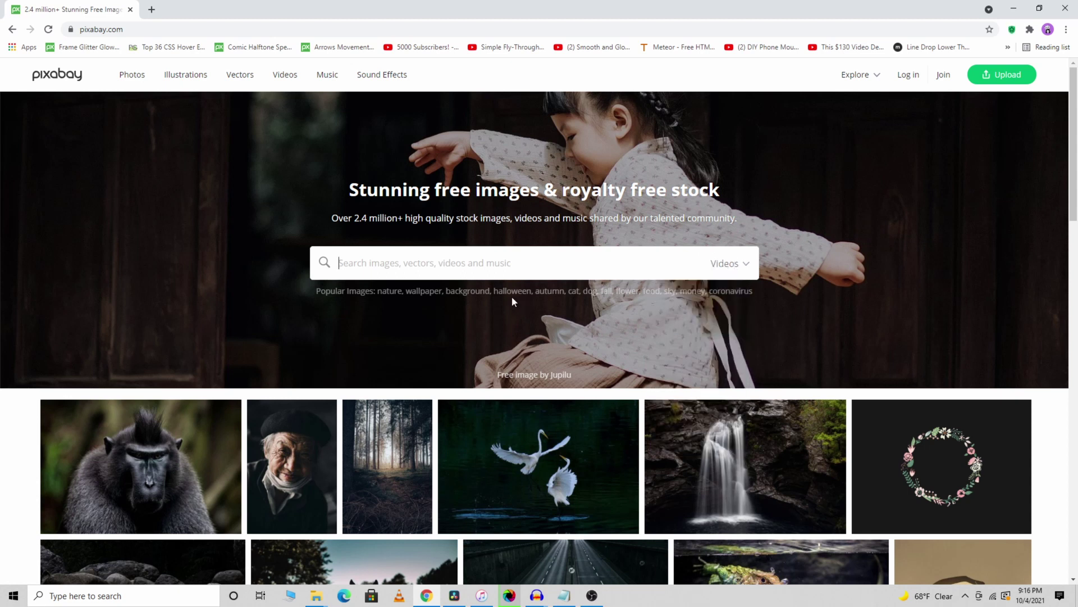
text(subscribe youtube)
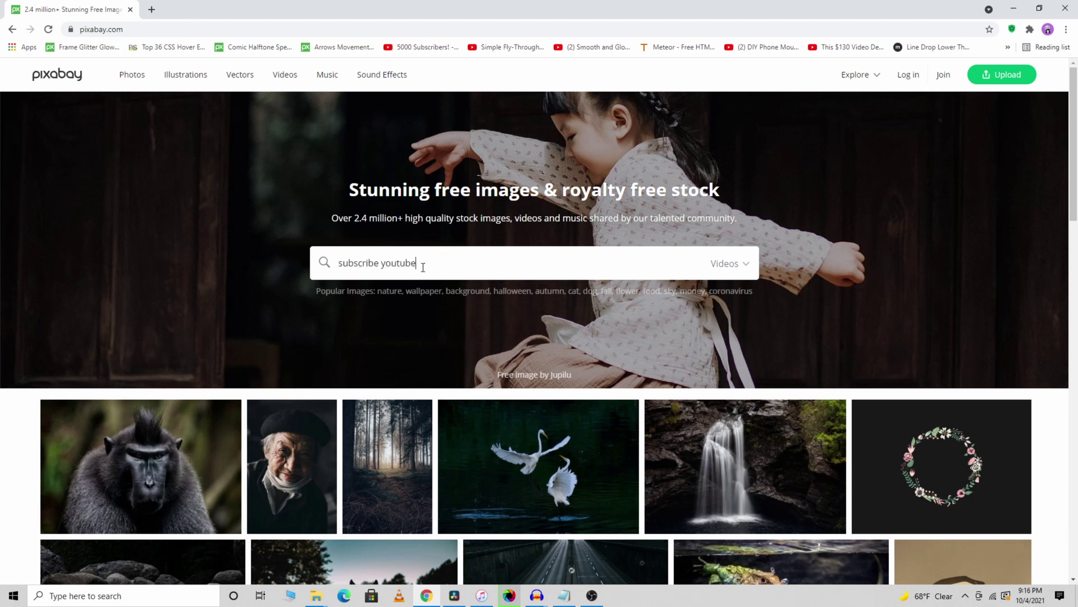
key(Return)
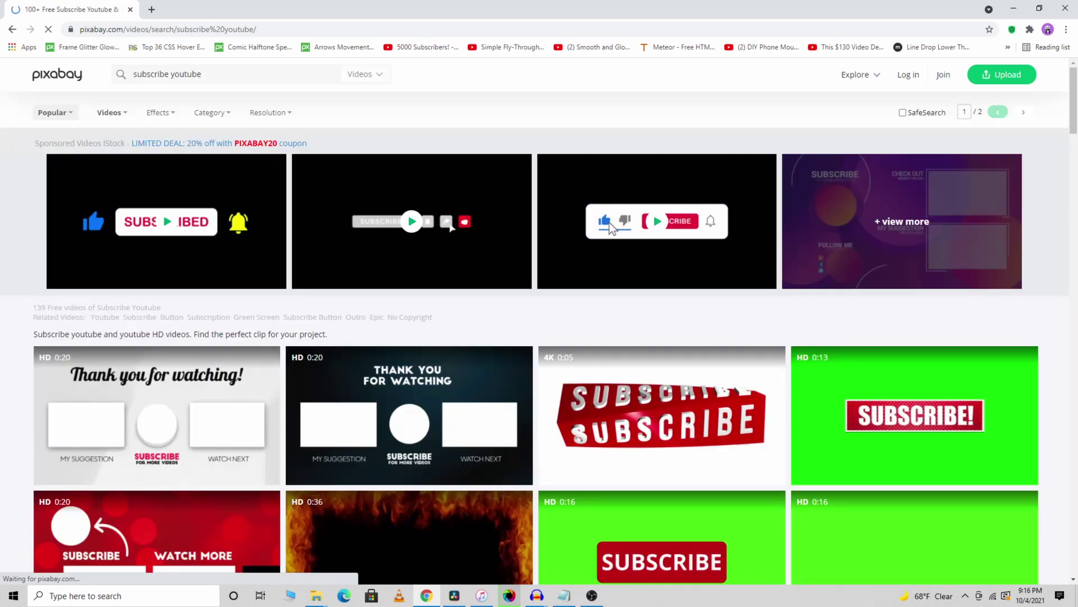
mouse_move(679, 407)
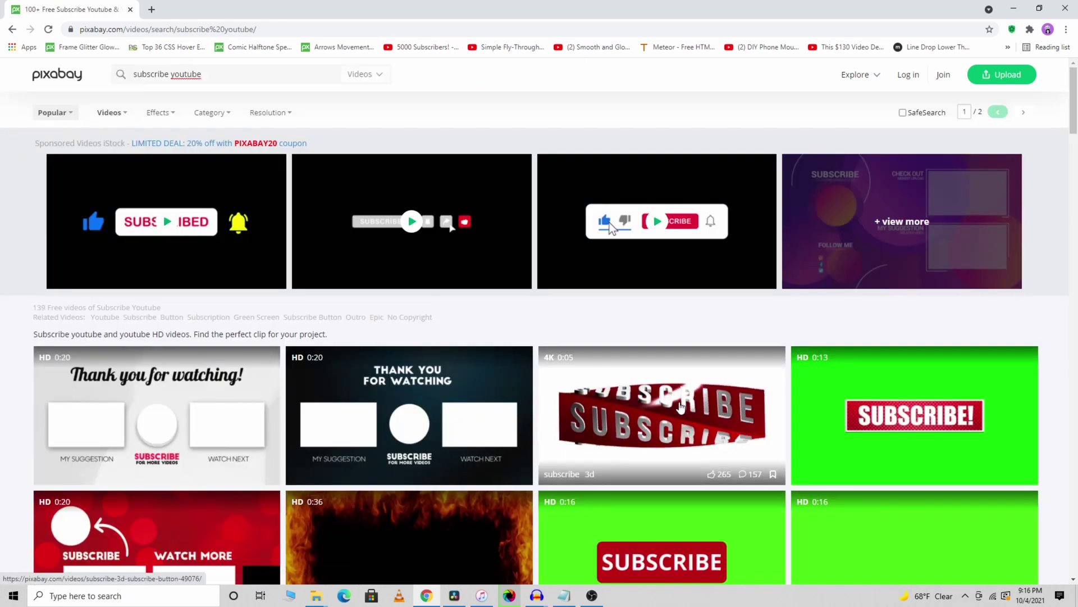
mouse_move(884, 421)
scroll(885, 421, down, 8)
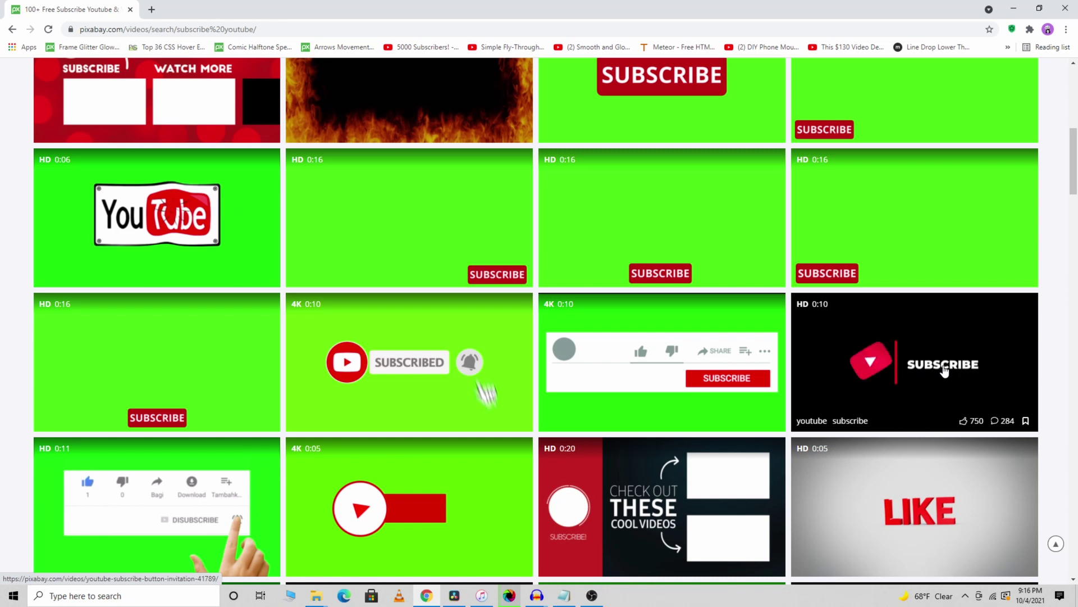
scroll(945, 370, up, 1)
Open the black YouTube subscribe animation's page and preview it up to 3 seconds.
click(917, 399)
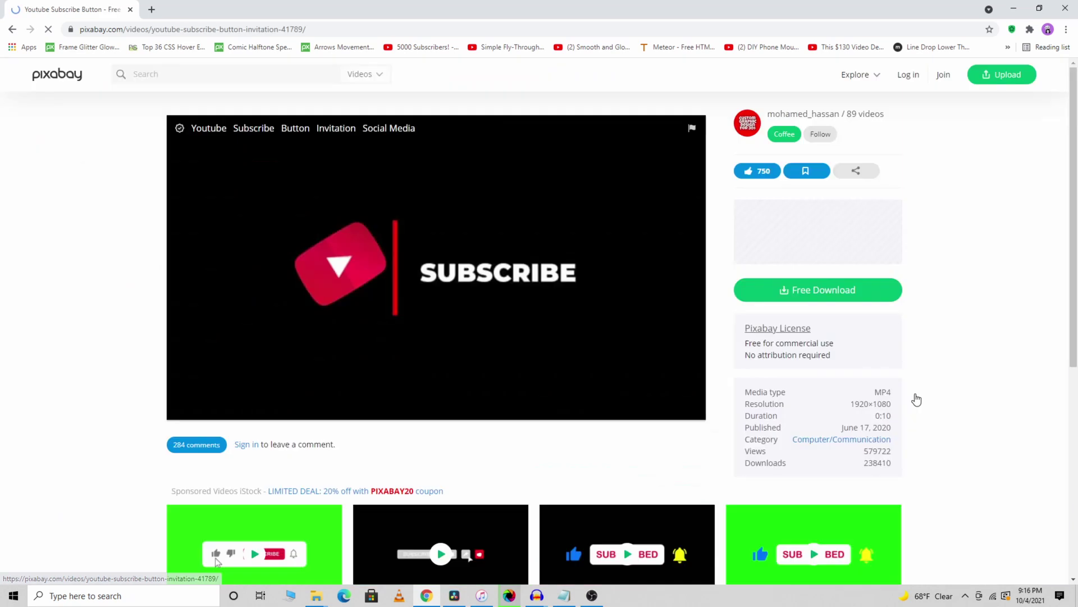
click(407, 357)
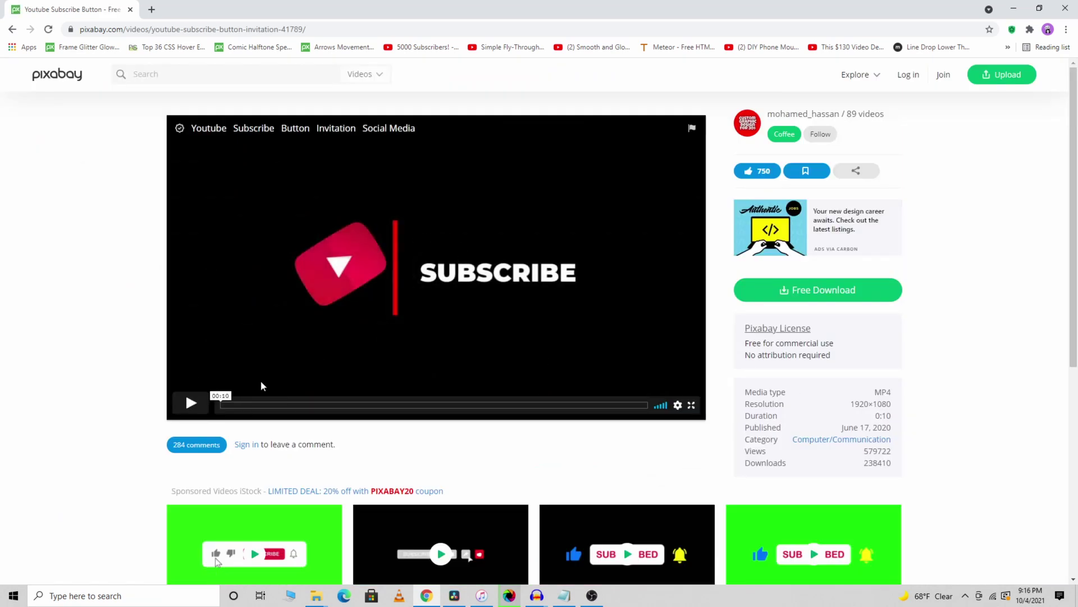
click(190, 403)
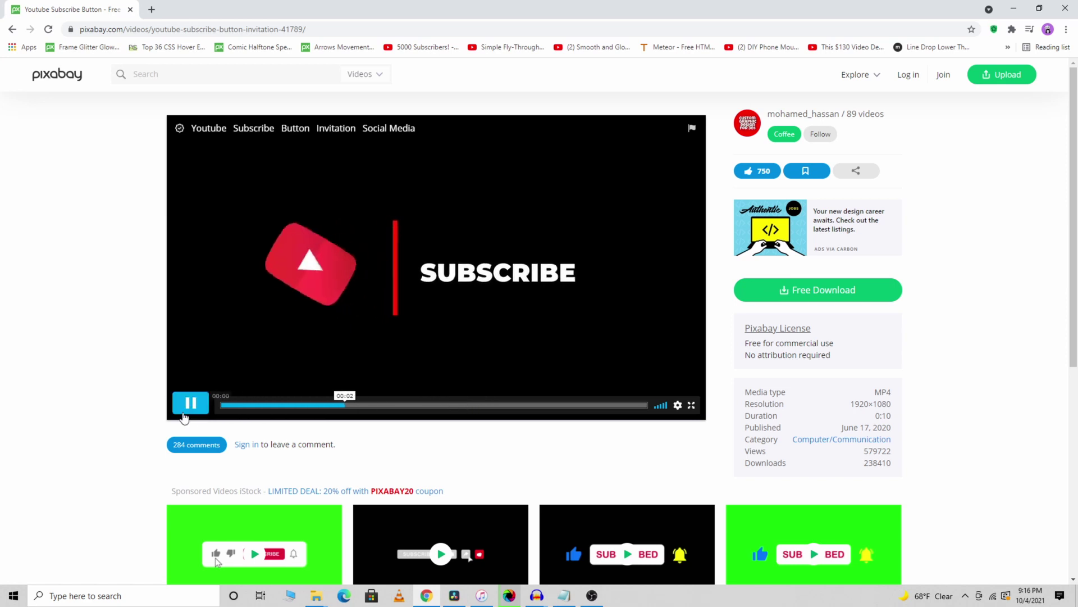
click(185, 413)
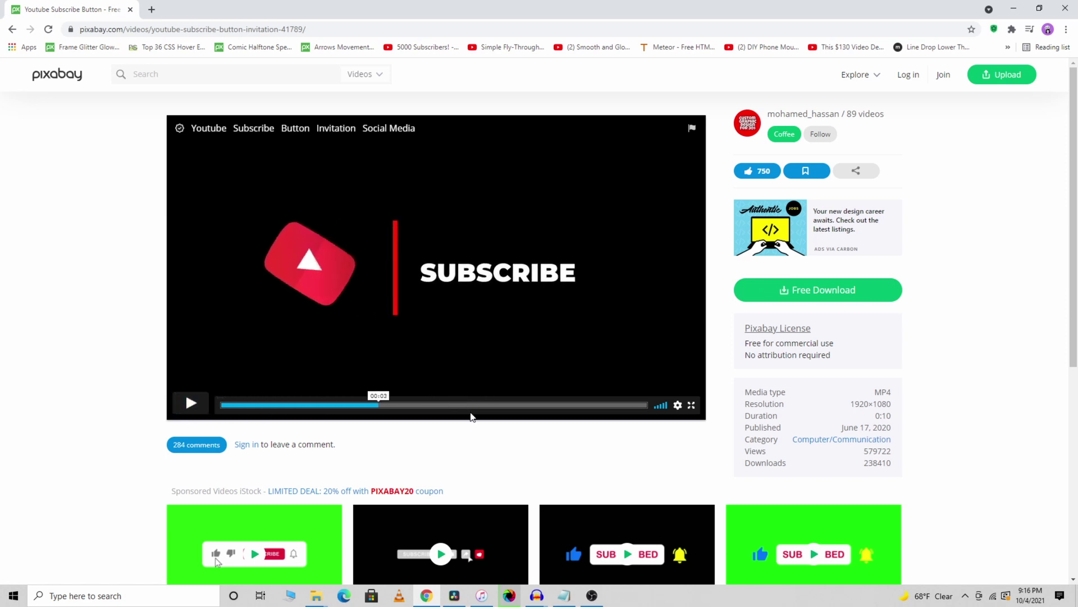
Download the subscribe button video as an MP4 and restore Chrome to a smaller window.
click(838, 297)
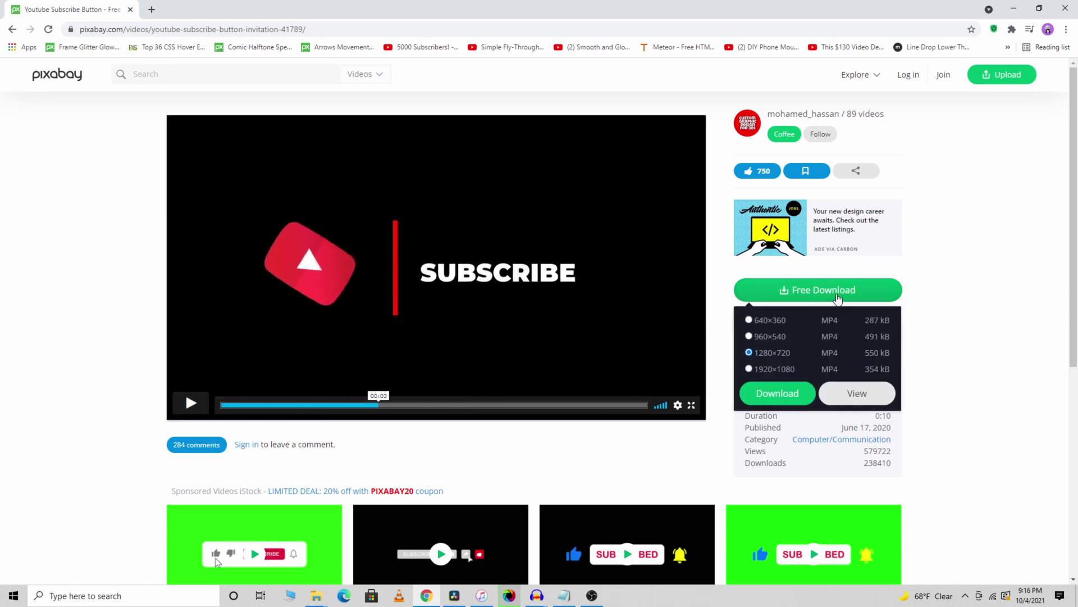
click(794, 366)
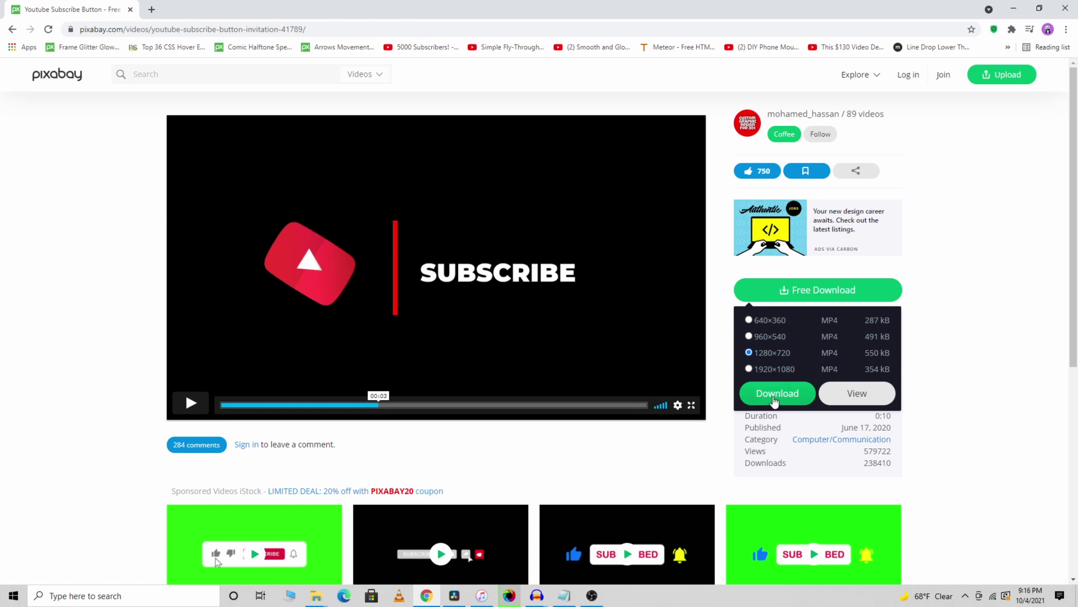
click(776, 395)
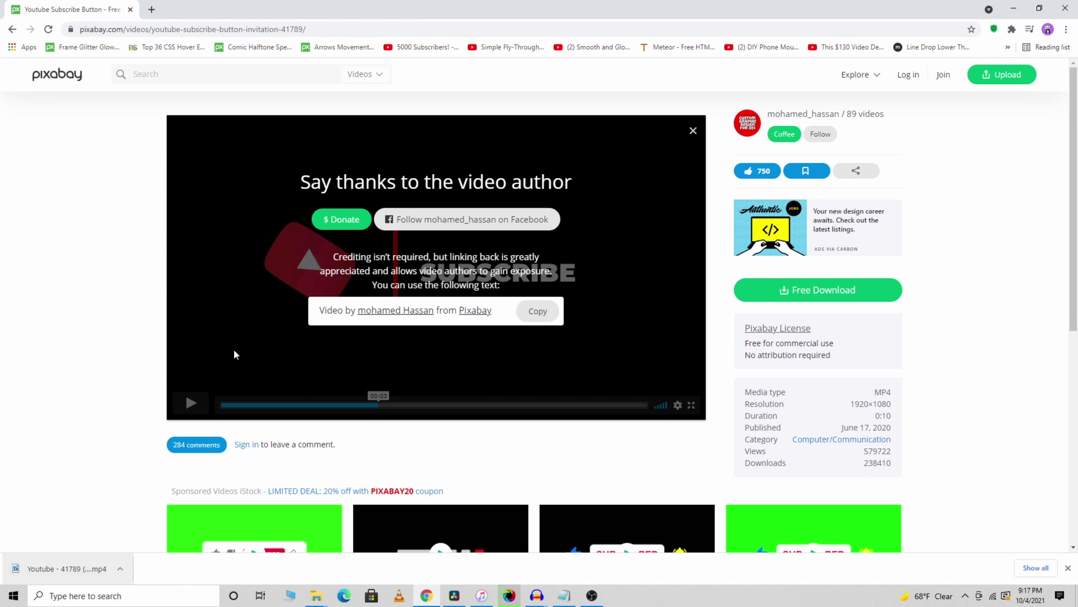
drag(329, 15, 507, 69)
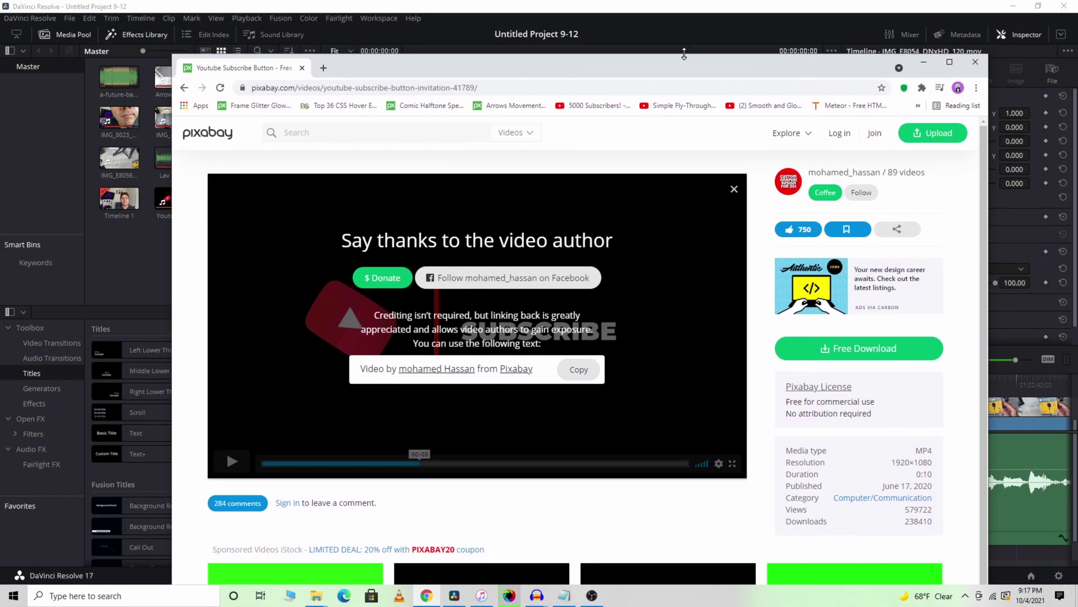
Import the downloaded subscribe video into the Media Pool and minimize Chrome.
drag(681, 48, 806, 55)
drag(429, 332, 245, 218)
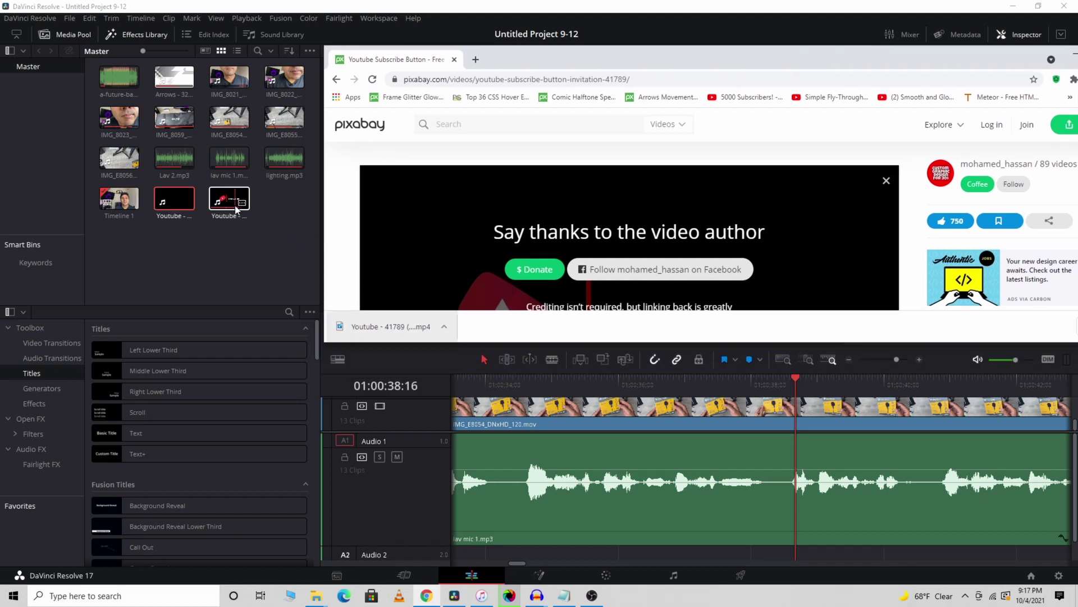
click(1074, 54)
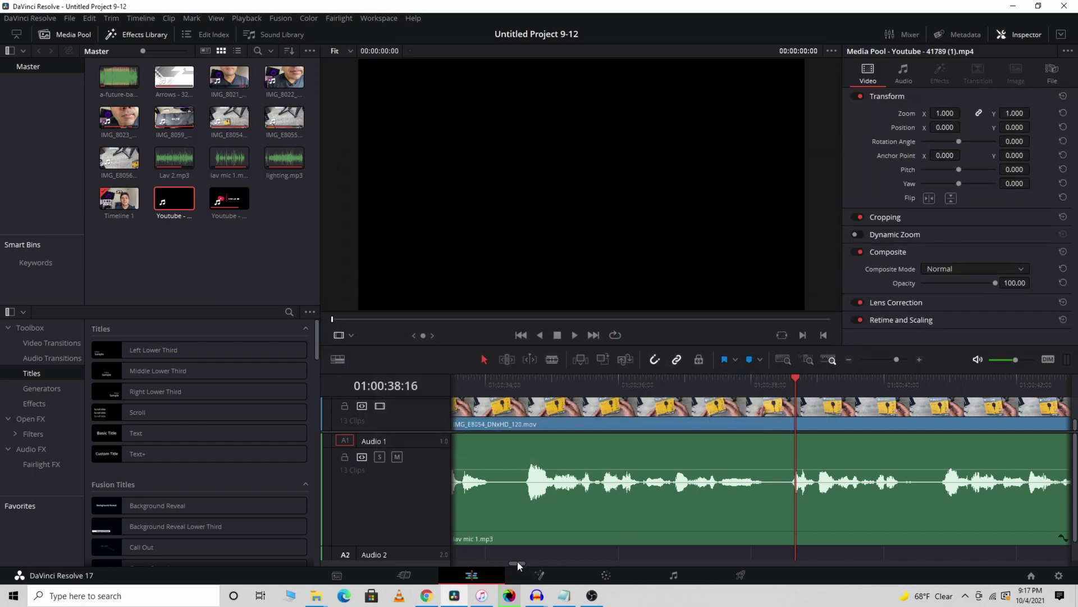
Place Youtube - 41789.mp4 after the IMG_8023 clip at the end of Video 1.
drag(518, 563, 948, 551)
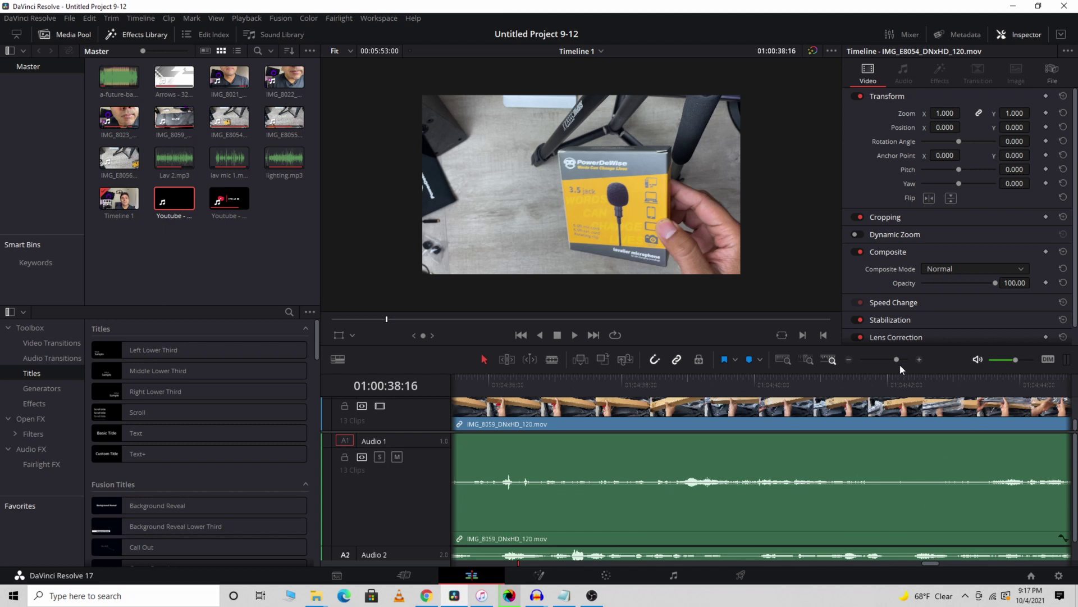
drag(893, 359, 877, 364)
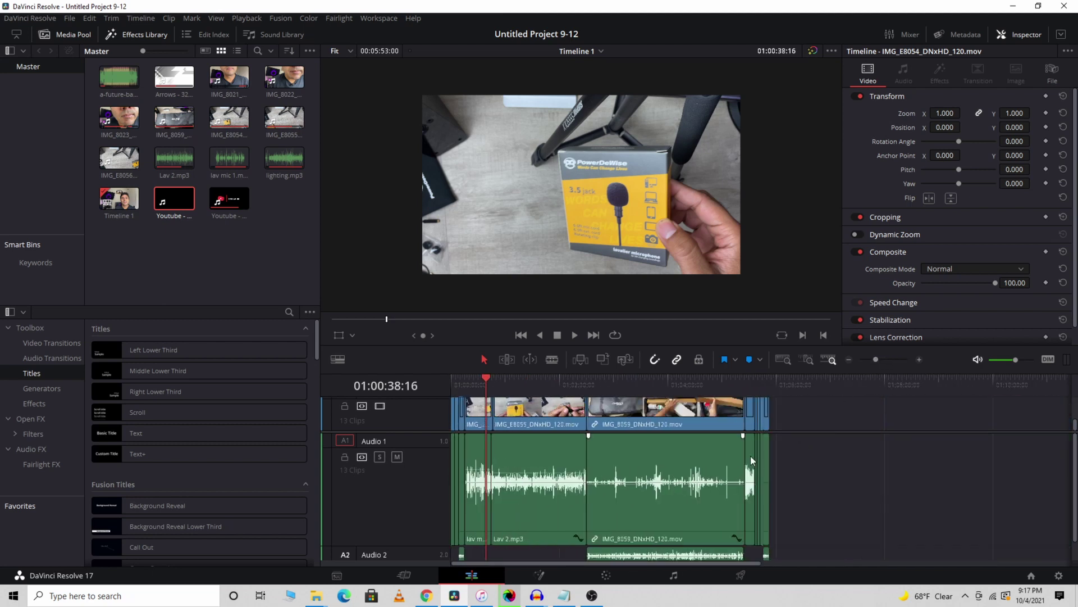
scroll(1075, 428, up, 2)
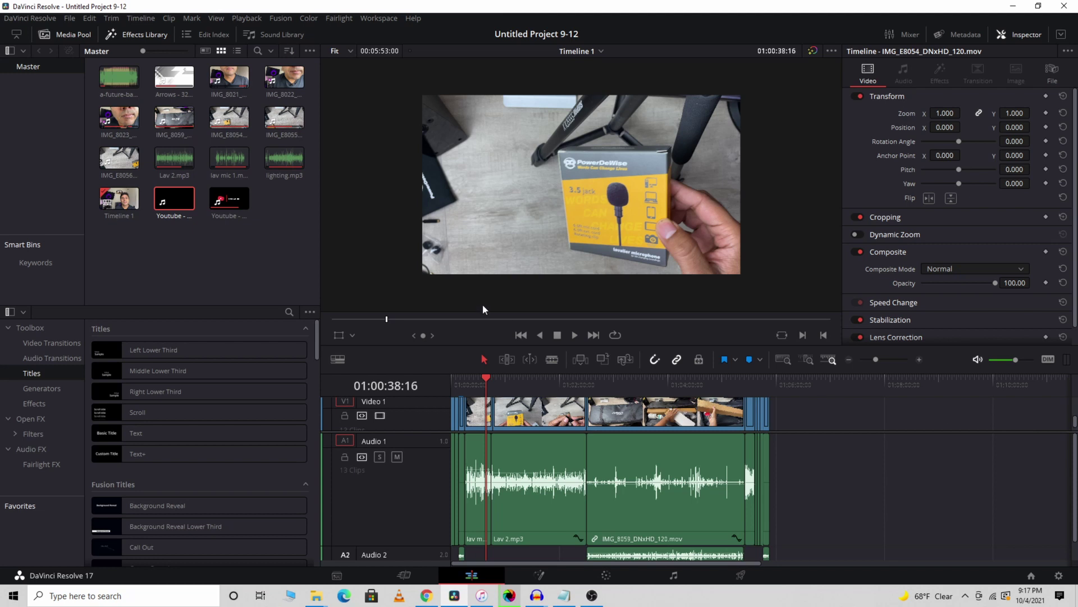
drag(246, 219, 785, 433)
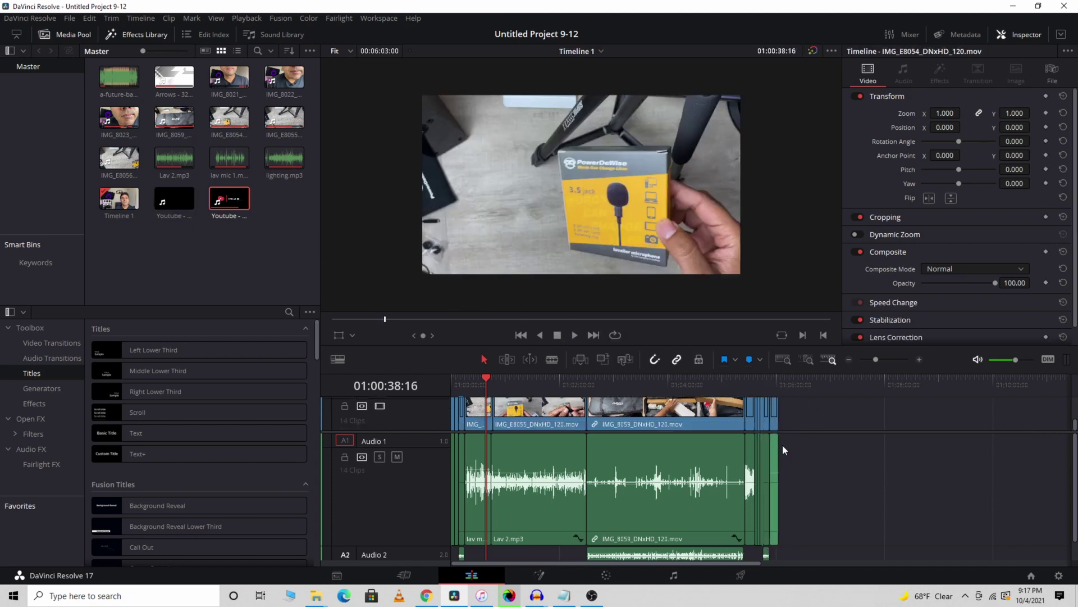
Play back the timeline's new subscribe animation ending.
drag(486, 375, 768, 382)
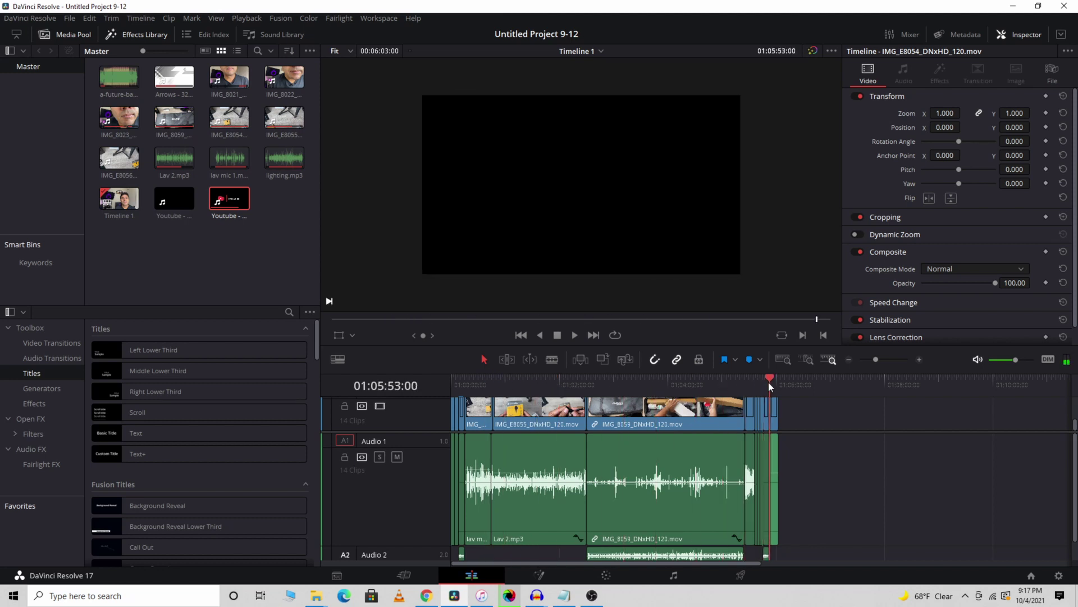
click(576, 336)
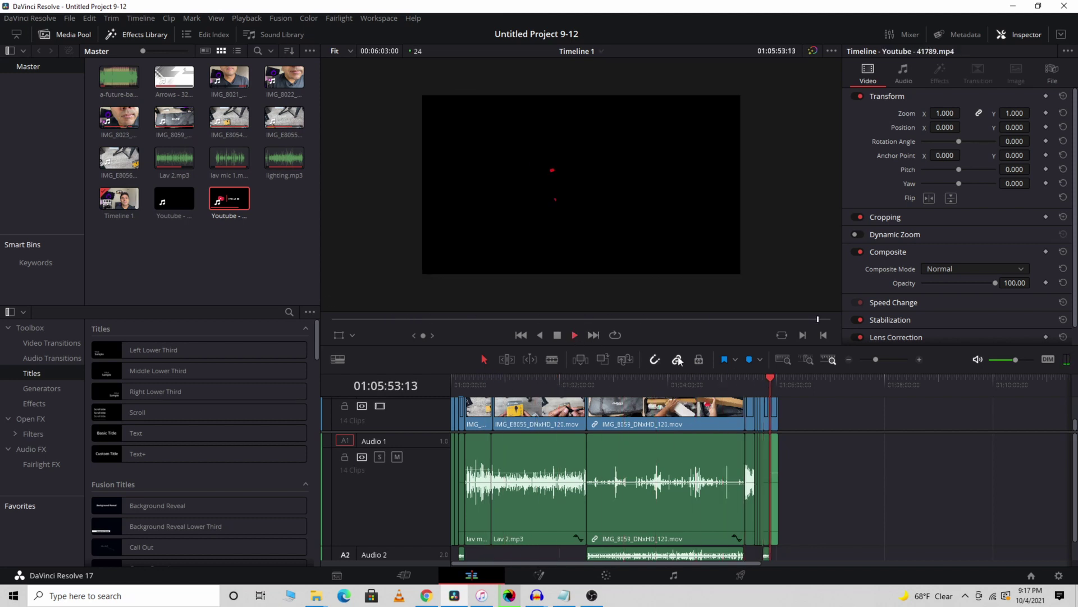
click(760, 380)
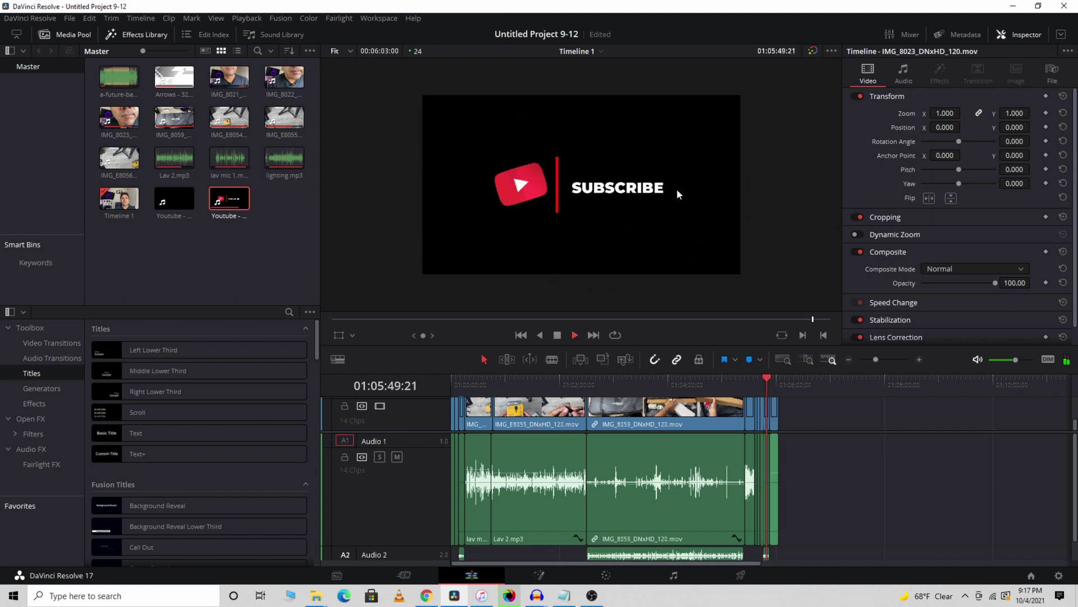
click(558, 335)
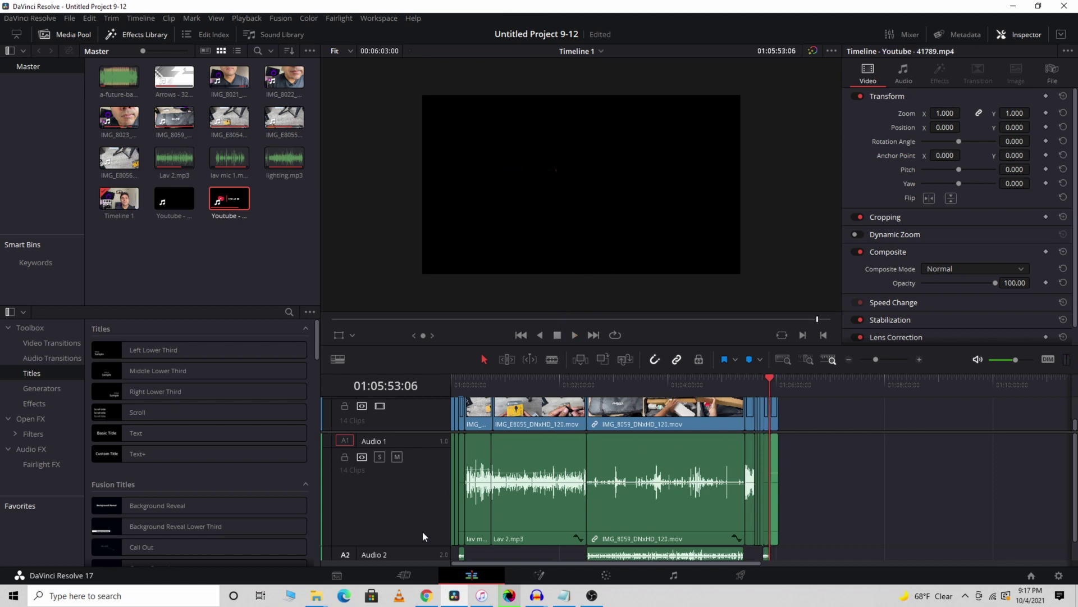
Maximize Chrome and search Pixabay for 'effect transition' videos.
click(427, 597)
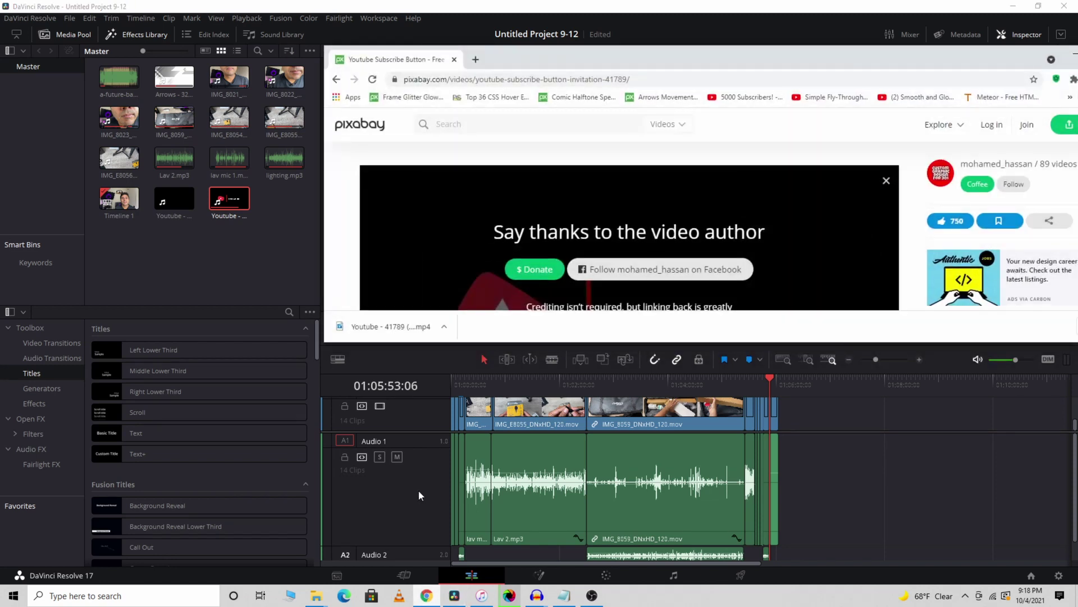
double_click(603, 65)
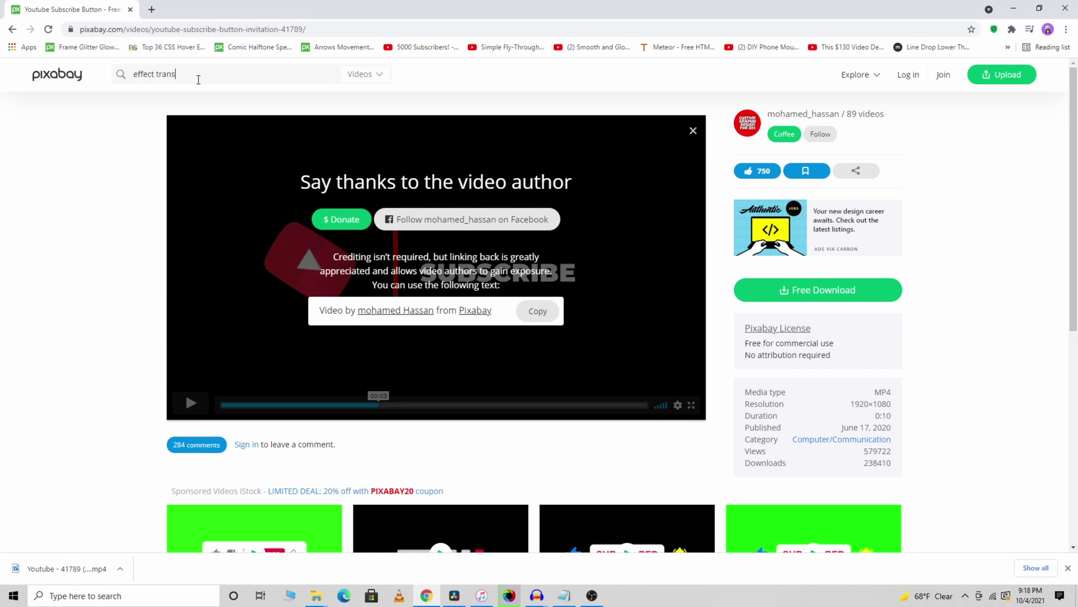
key(Return)
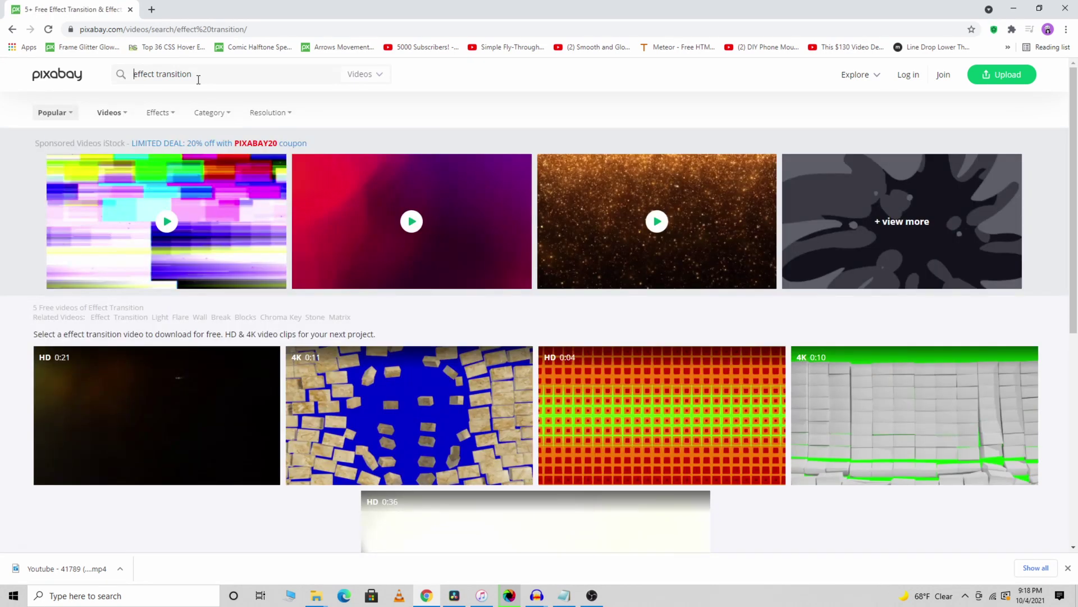
scroll(503, 214, down, 5)
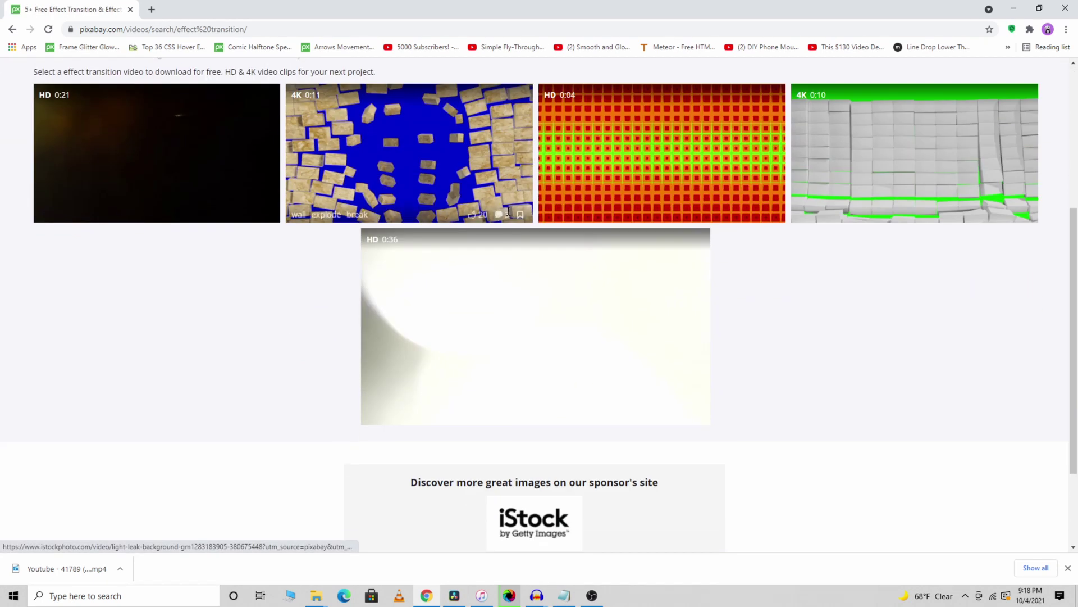
scroll(464, 212, up, 4)
scroll(332, 143, up, 1)
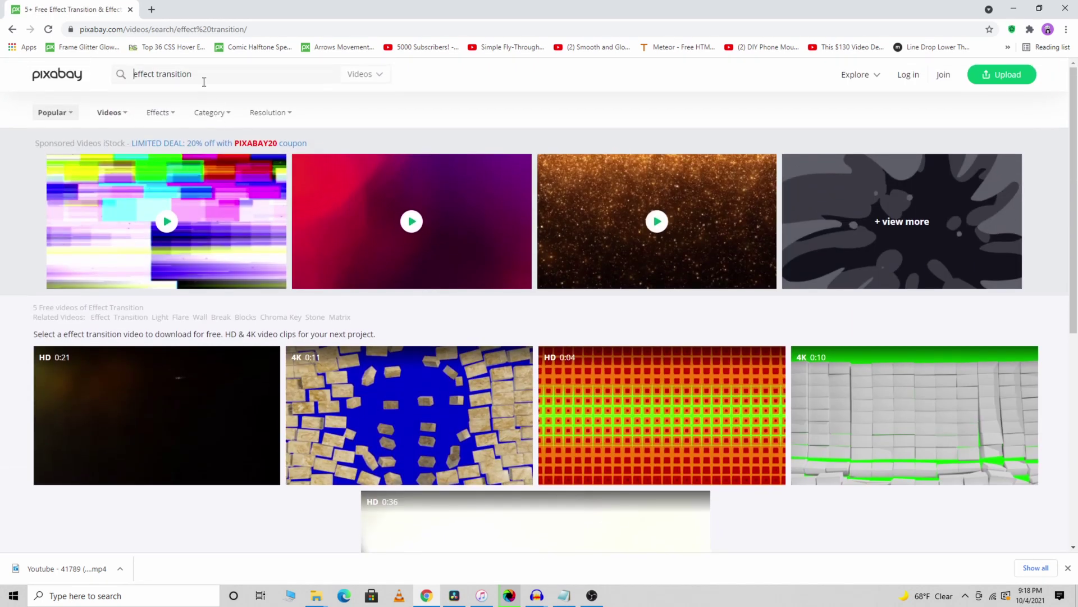
Change the search to 'transition' and browse the video results.
drag(203, 77, 53, 78)
text(tran)
key(Return)
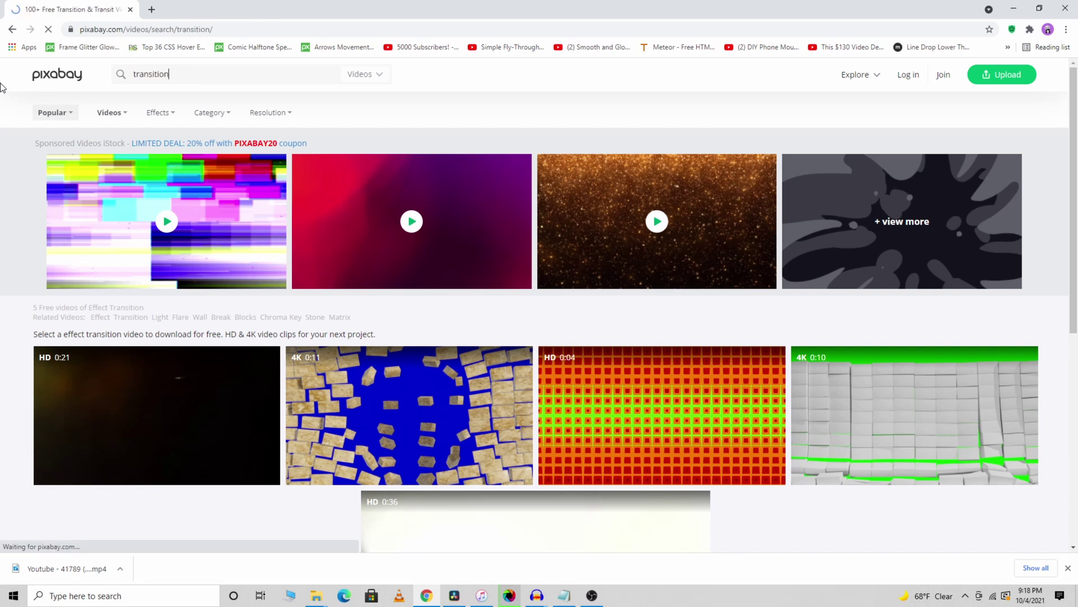
scroll(198, 227, down, 5)
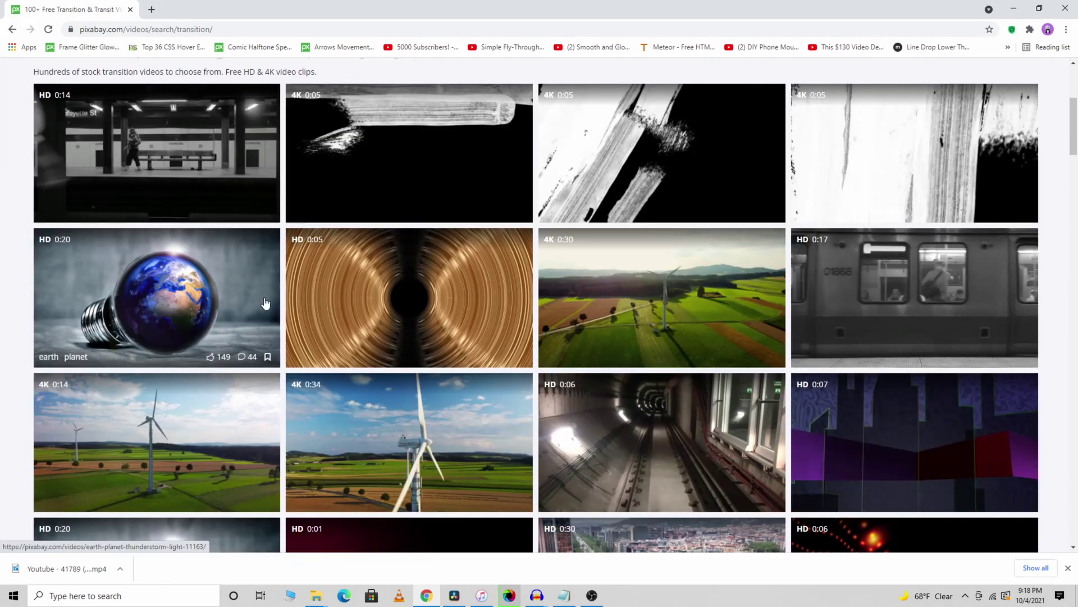
mouse_move(416, 301)
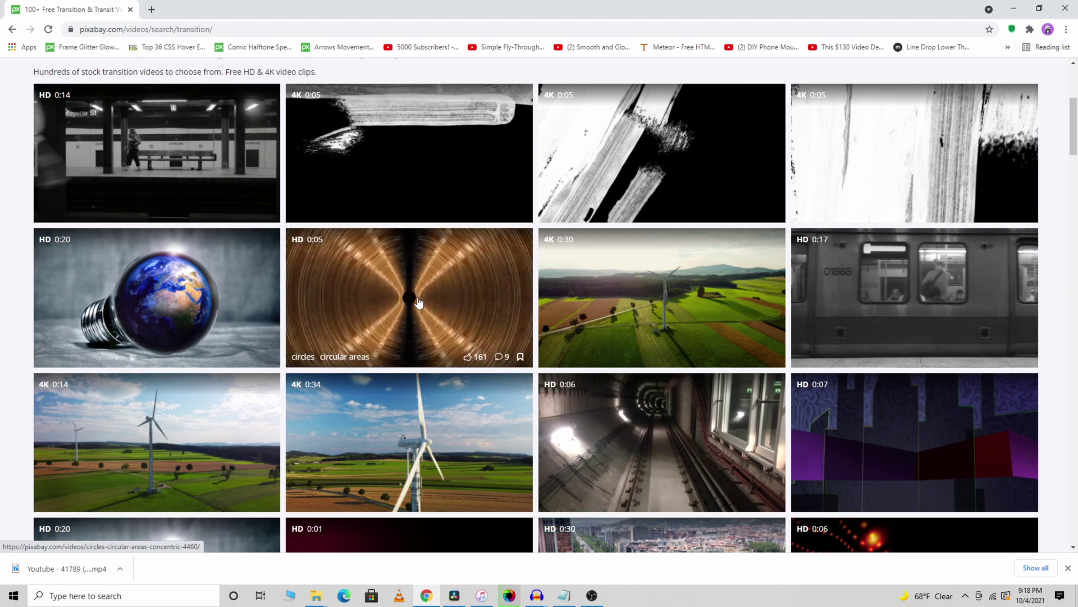
mouse_move(659, 304)
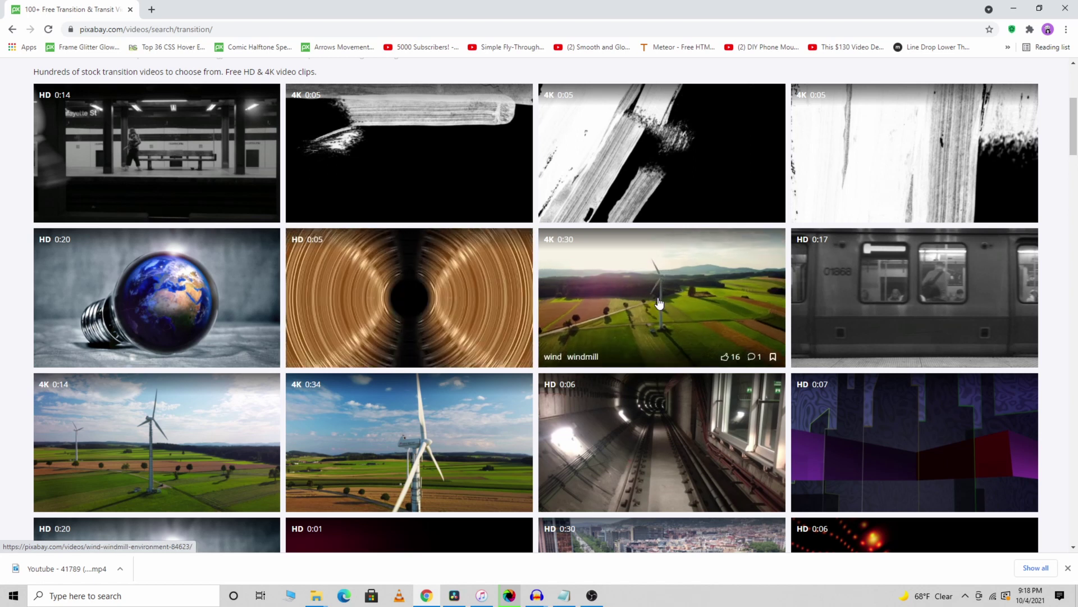
scroll(660, 303, down, 3)
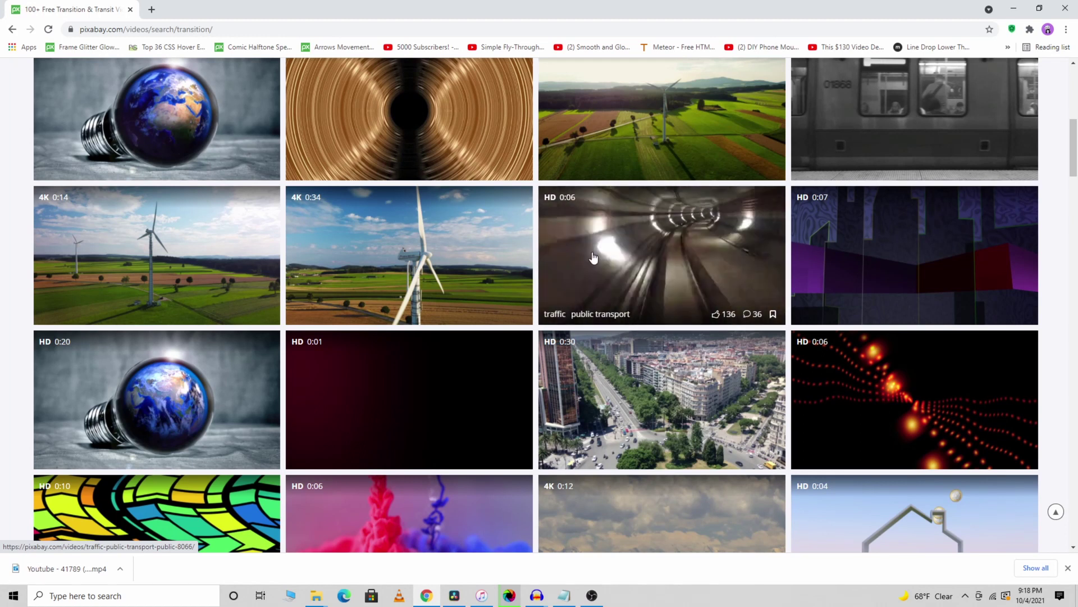
mouse_move(388, 272)
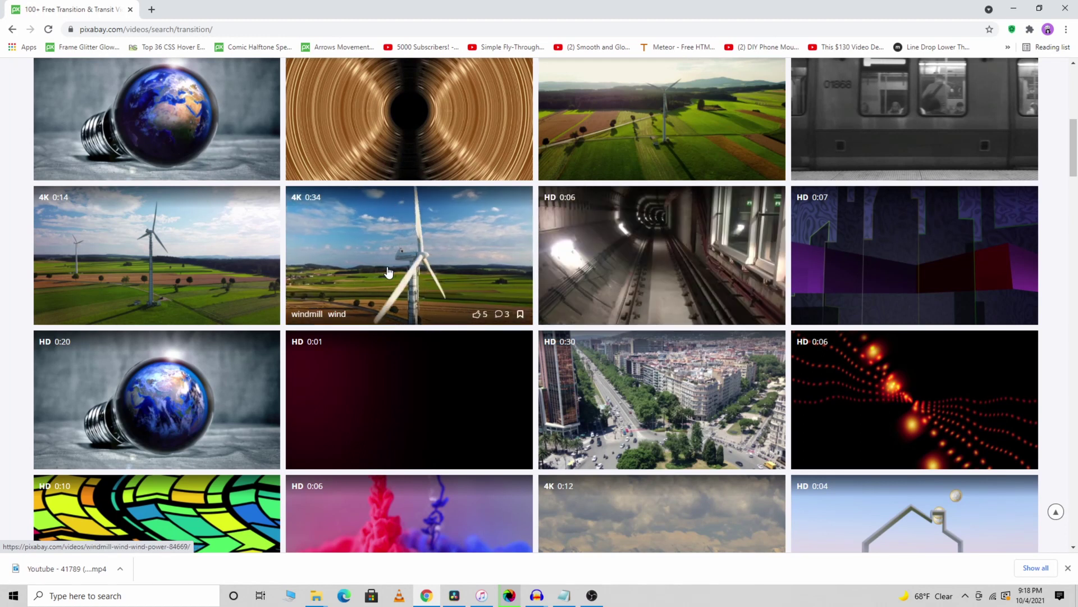
scroll(388, 270, down, 4)
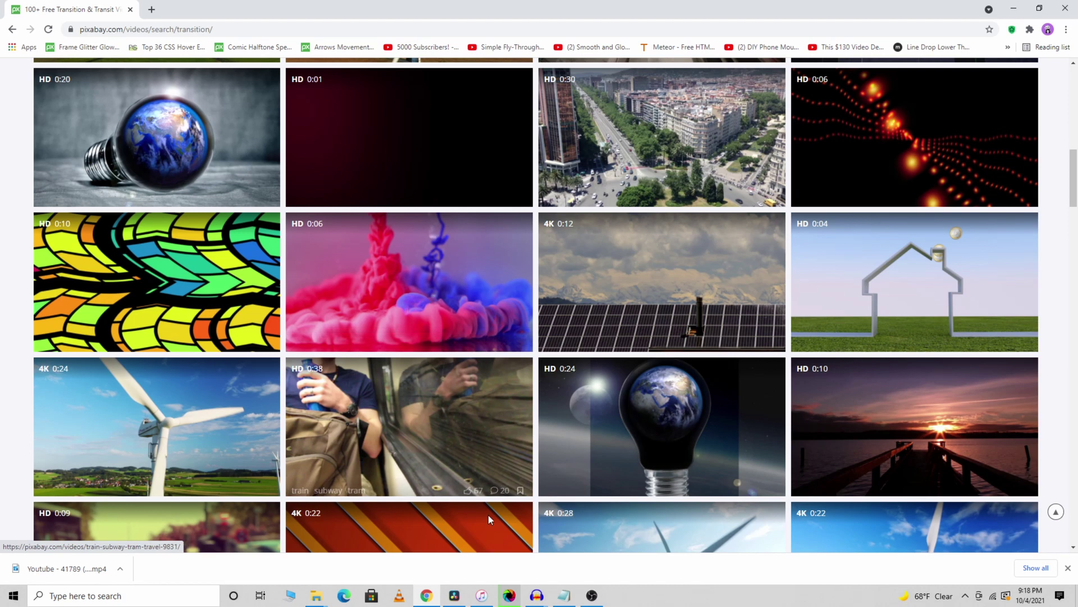
click(455, 594)
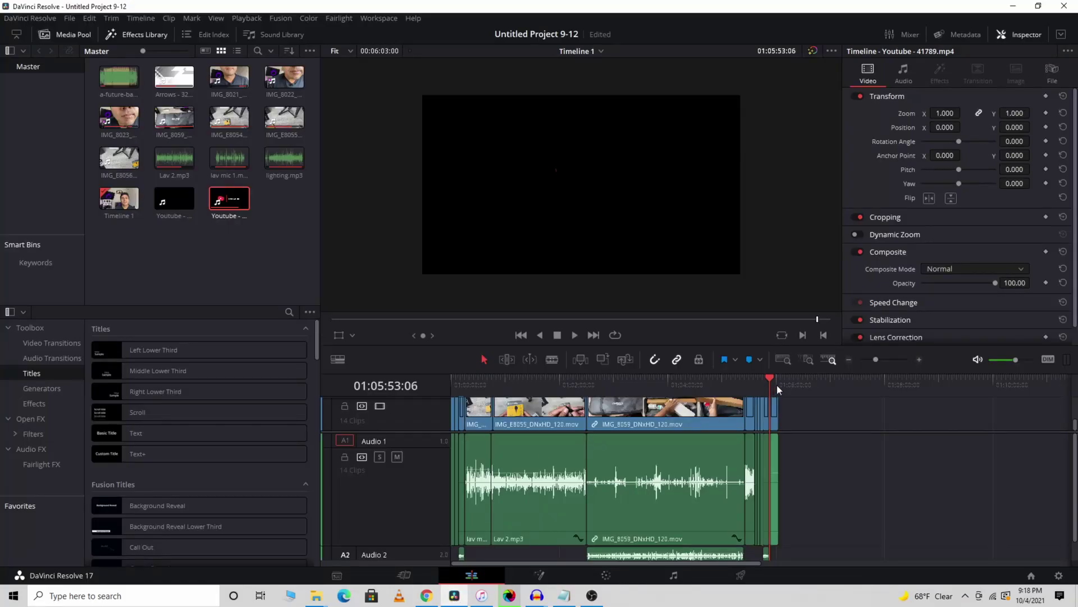
drag(767, 375, 587, 382)
key(Home)
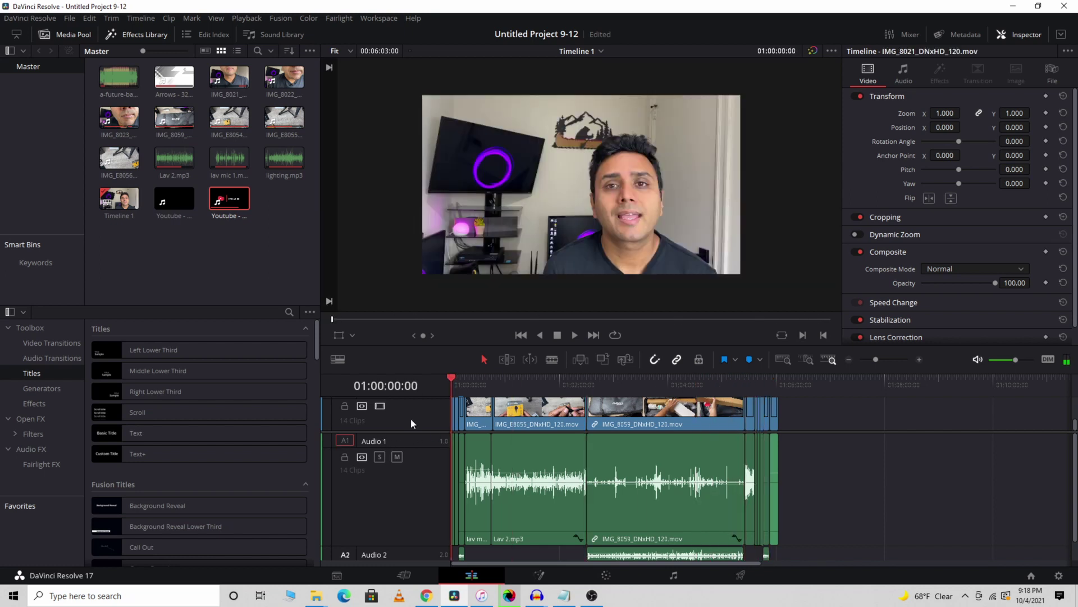
click(575, 335)
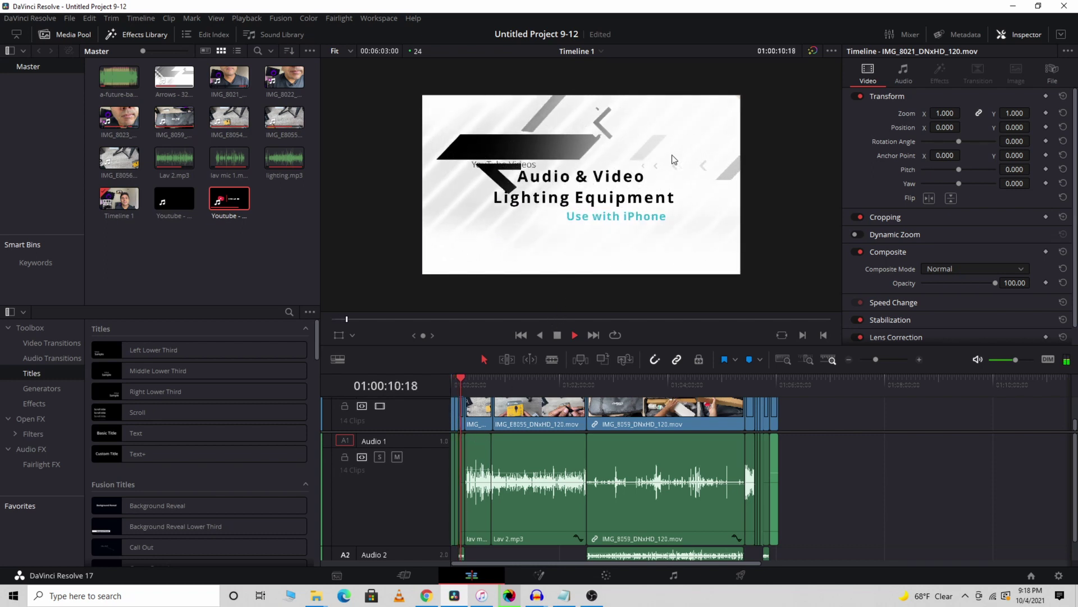
click(558, 336)
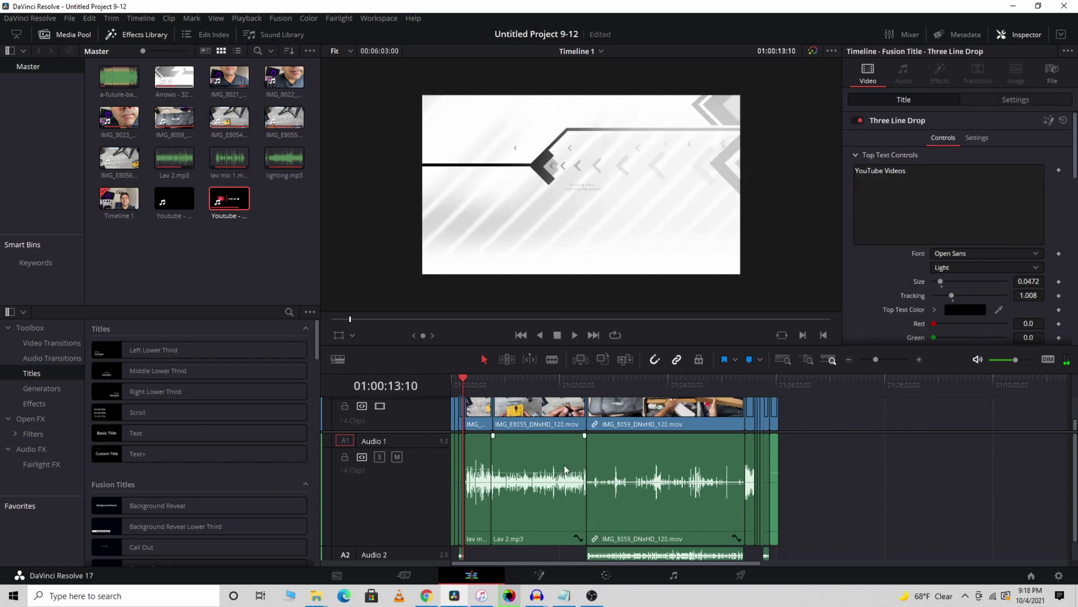
click(427, 595)
scroll(322, 388, up, 3)
scroll(322, 388, up, 5)
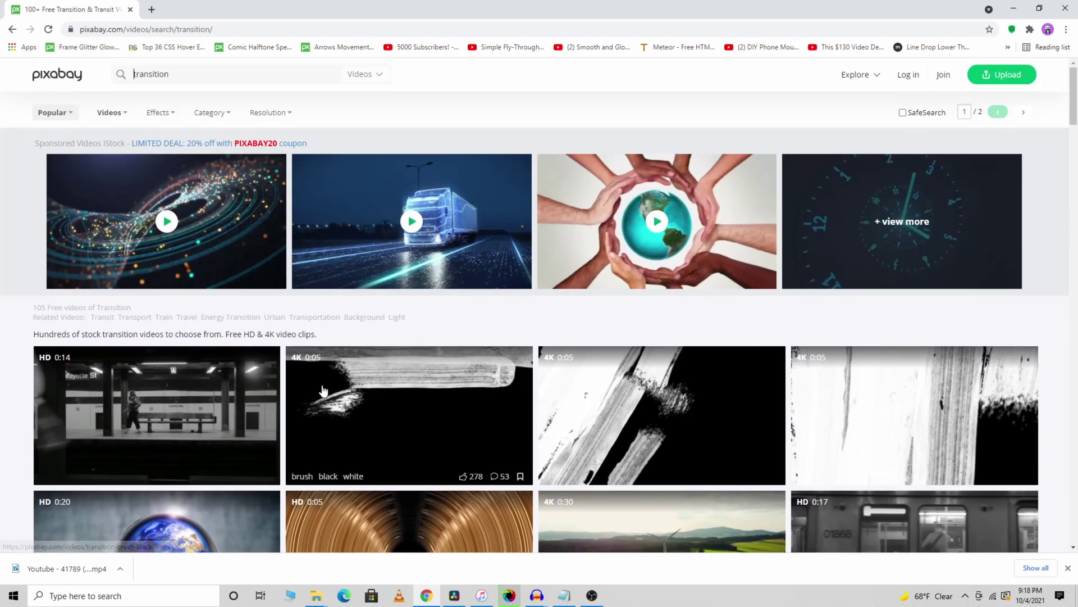
Switch the search to sound effects and preview Big impact.wav and Harp Transition Music Cue.
click(388, 80)
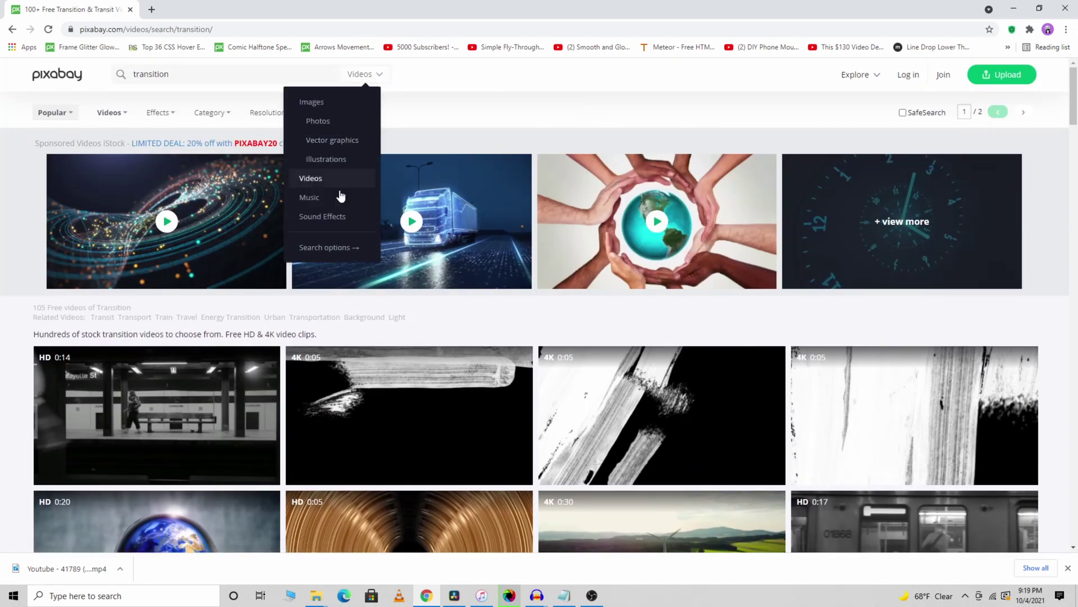
click(336, 216)
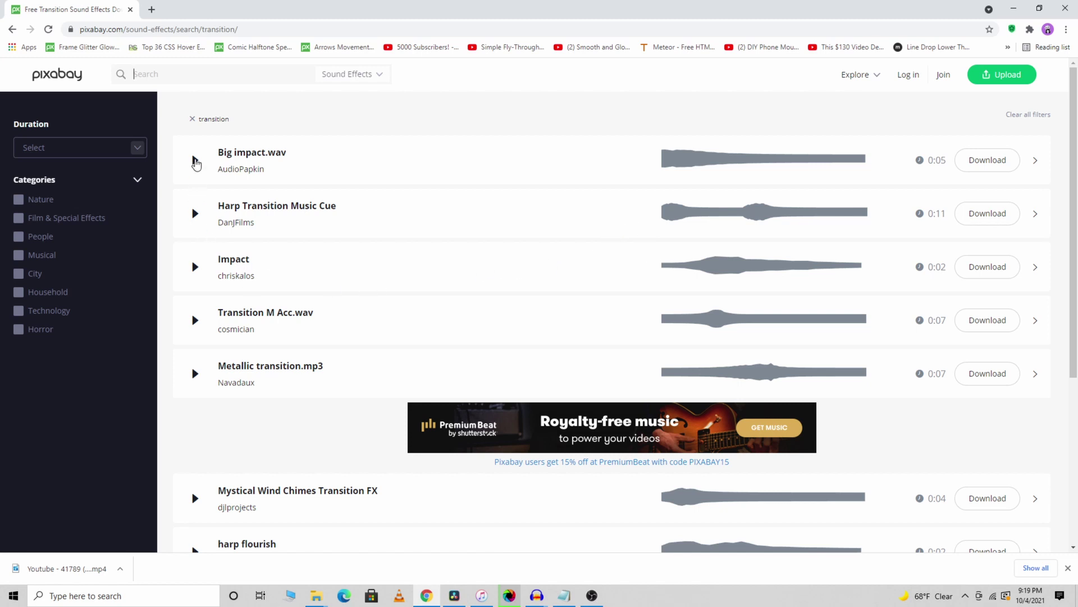
click(195, 161)
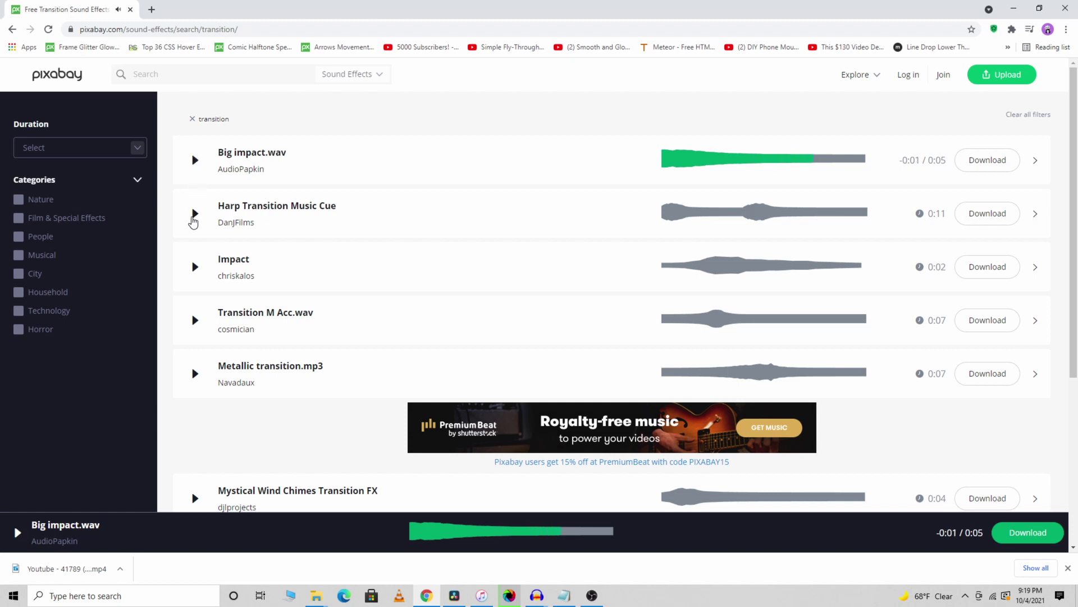
click(193, 216)
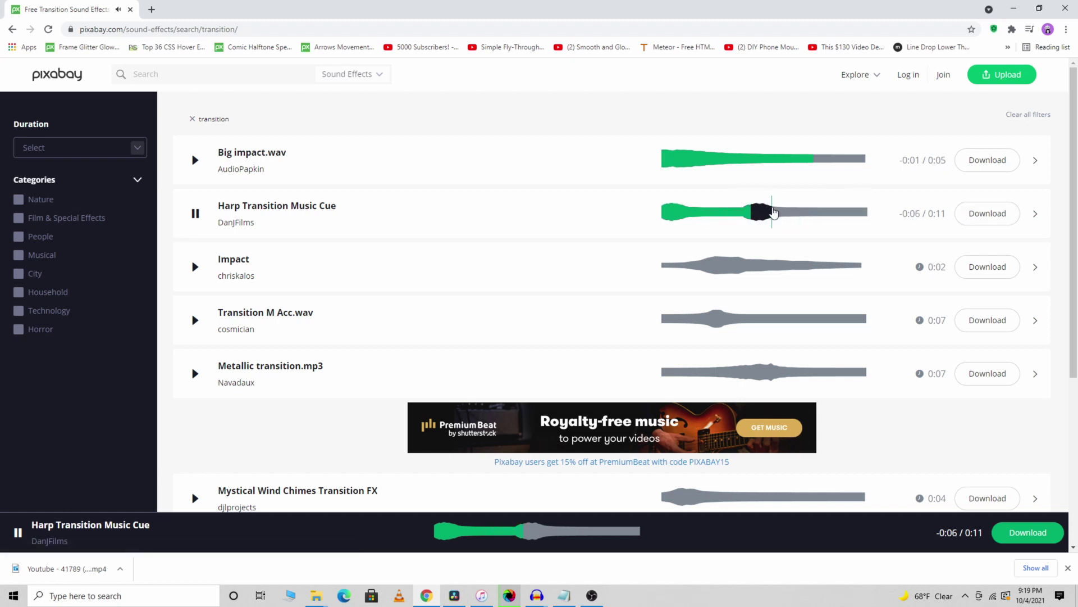
Download the Harp Transition Music Cue, dismiss the thanks pop-up, and shrink the browser.
click(974, 214)
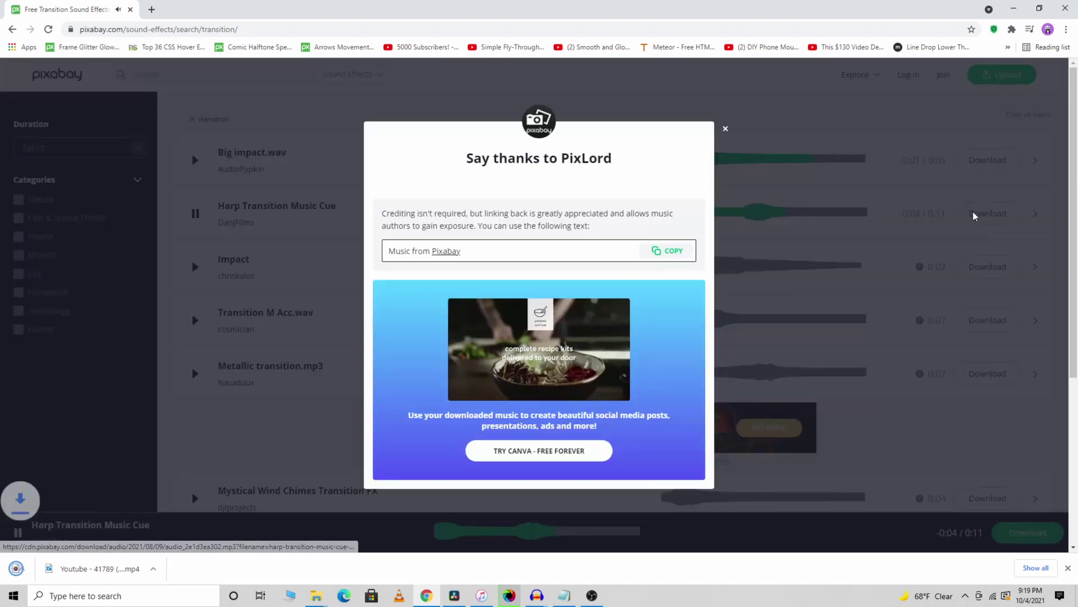
click(725, 128)
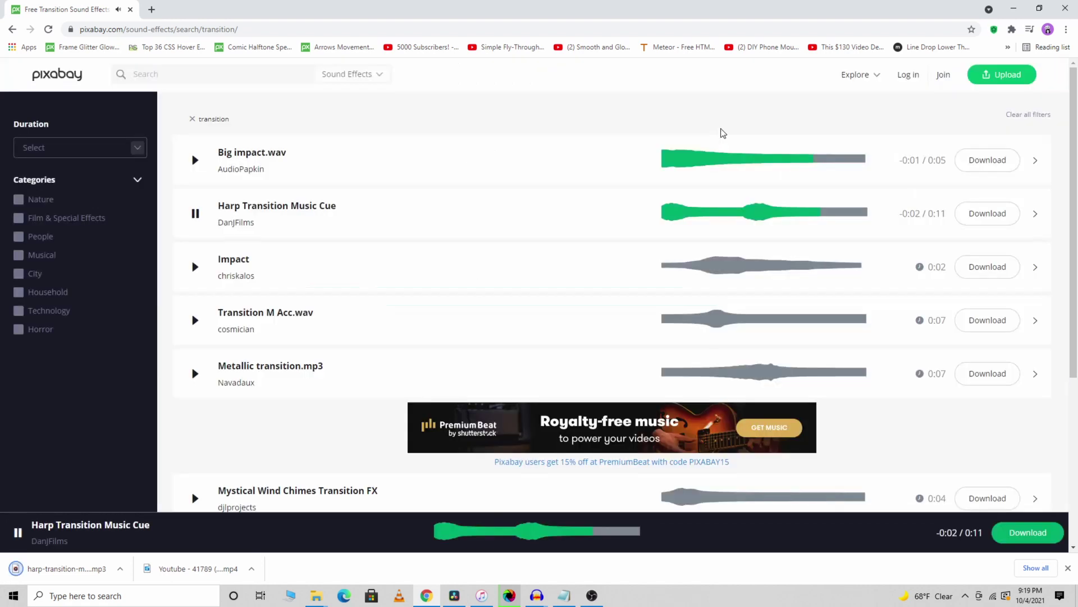
double_click(501, 17)
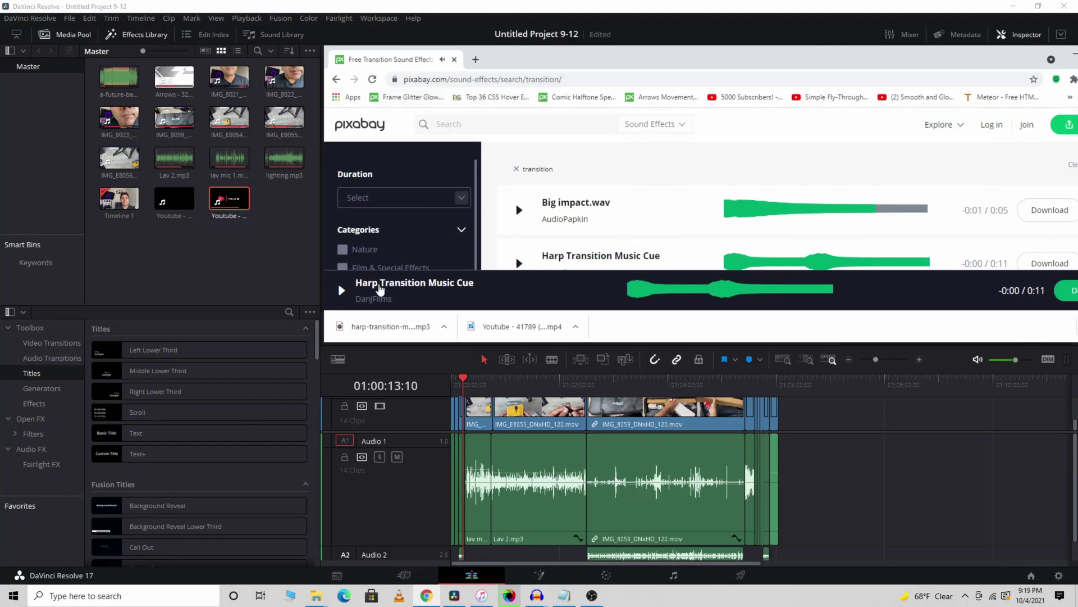
Import harp-transition-music-cue-6984.mp3 into the Media Pool and place it at the end of Audio 1.
drag(383, 328, 274, 274)
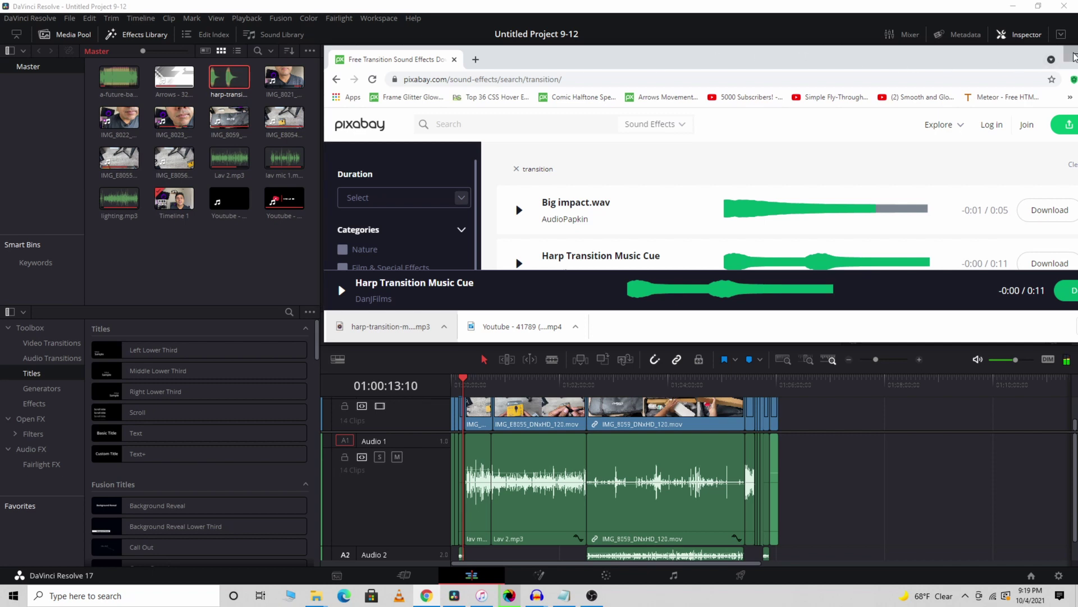
click(1071, 55)
drag(229, 78, 787, 488)
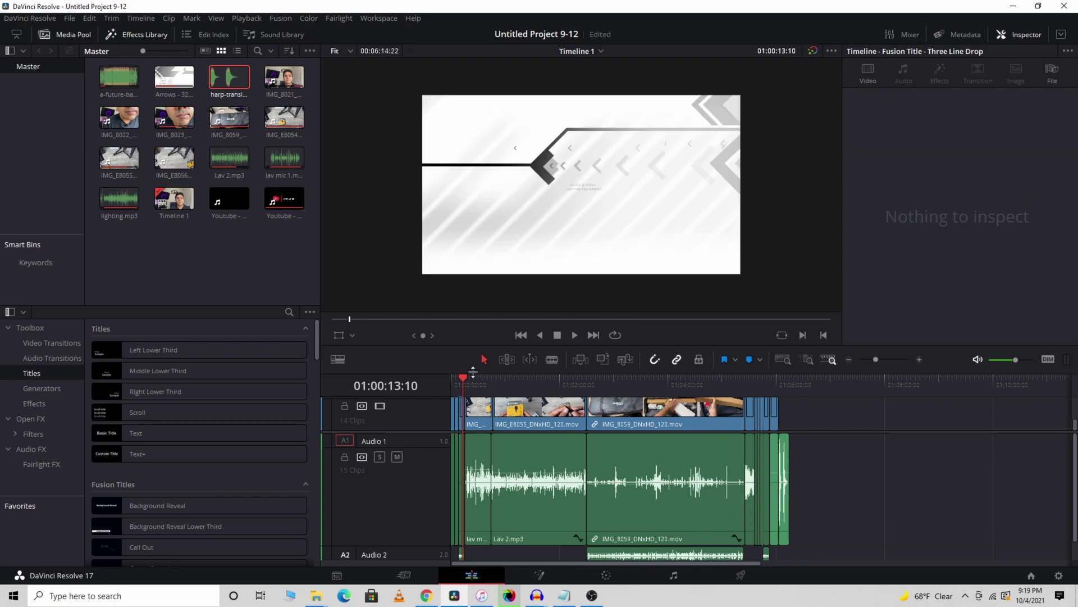
Scrub the playhead to the timeline end and return it to the start.
drag(461, 376, 786, 409)
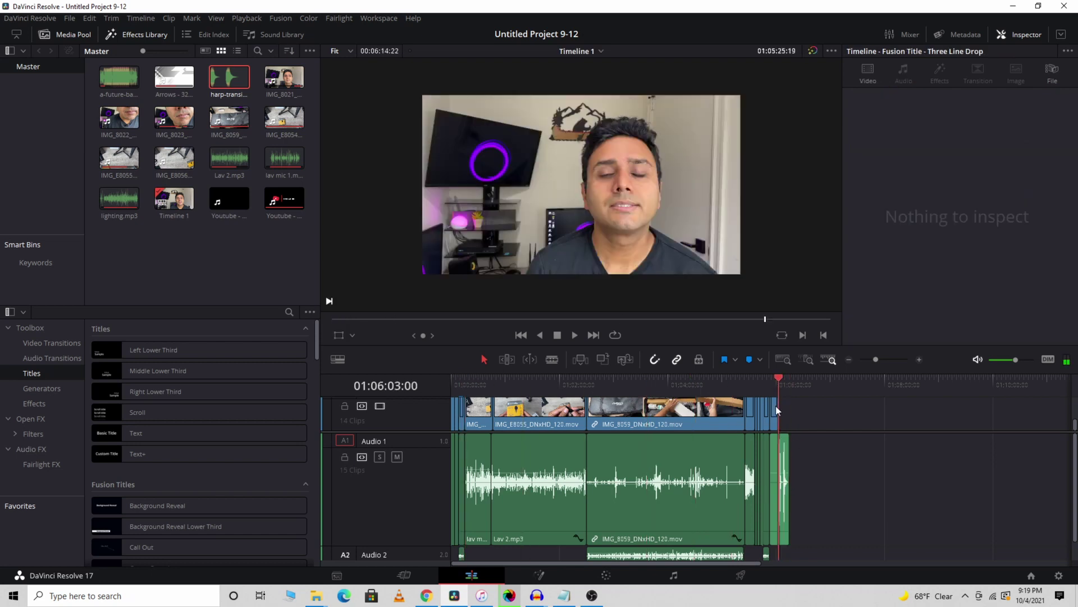
click(552, 384)
key(Home)
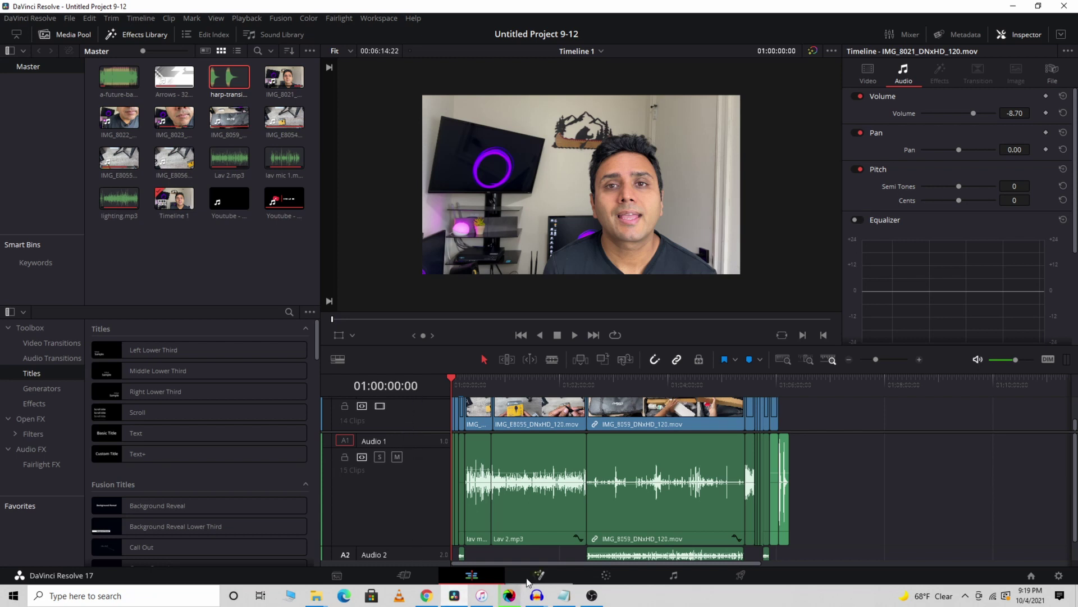
Bring Video 2 into view and scrub through the intro title animation.
scroll(556, 451, down, 1)
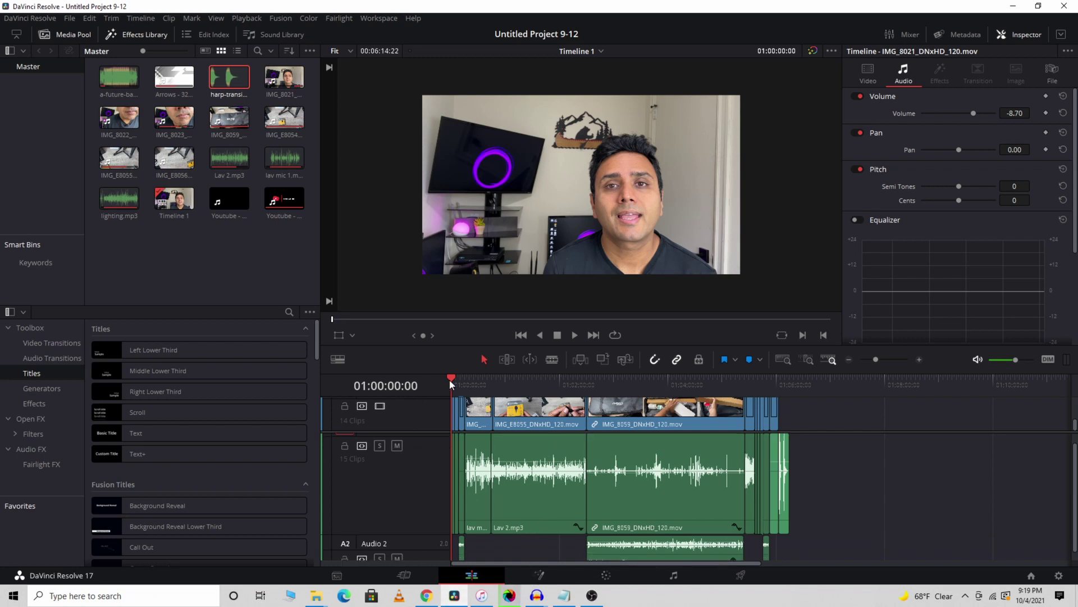
scroll(380, 432, up, 5)
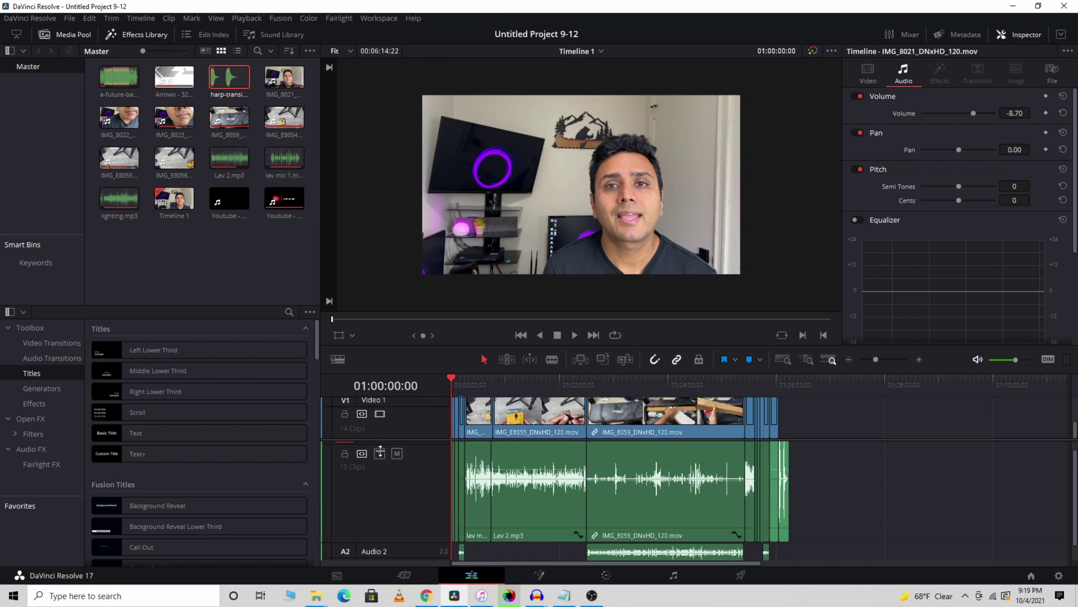
click(453, 378)
click(460, 378)
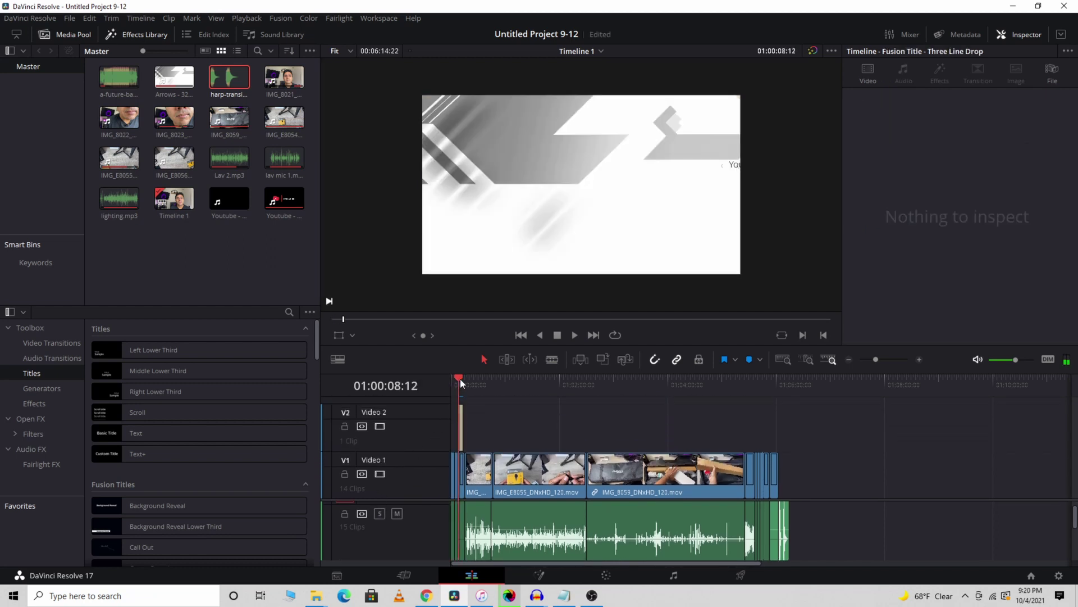
mouse_move(460, 378)
mouse_down()
mouse_move(471, 379)
mouse_move(442, 381)
mouse_up()
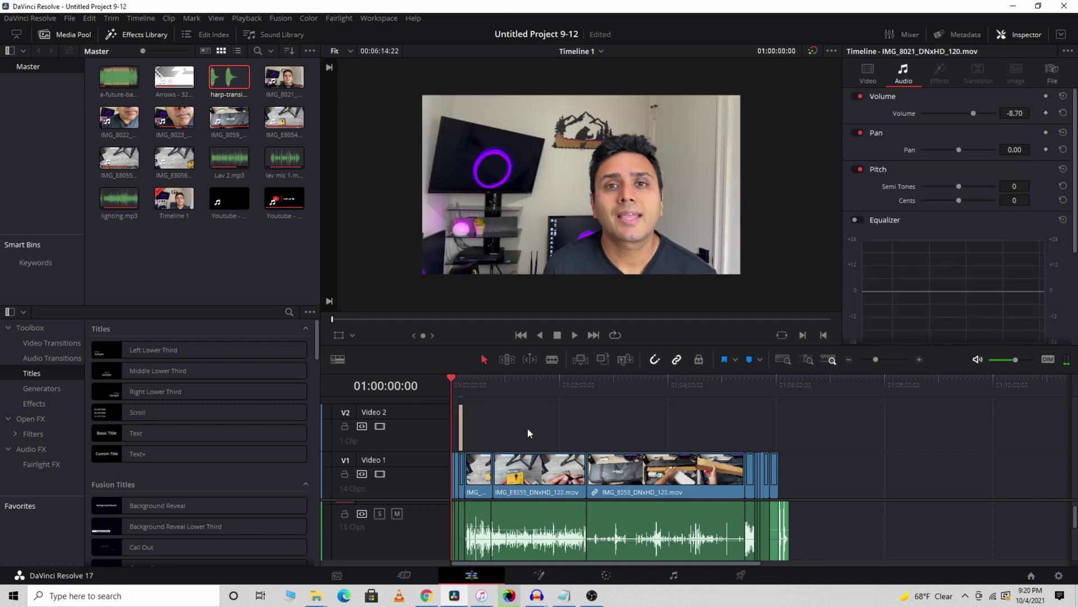
Park the playhead at 01:00:15:18 and drop the Background Reveal Lower Third onto Video 2.
mouse_move(454, 378)
mouse_down()
mouse_move(564, 380)
mouse_move(459, 389)
mouse_up()
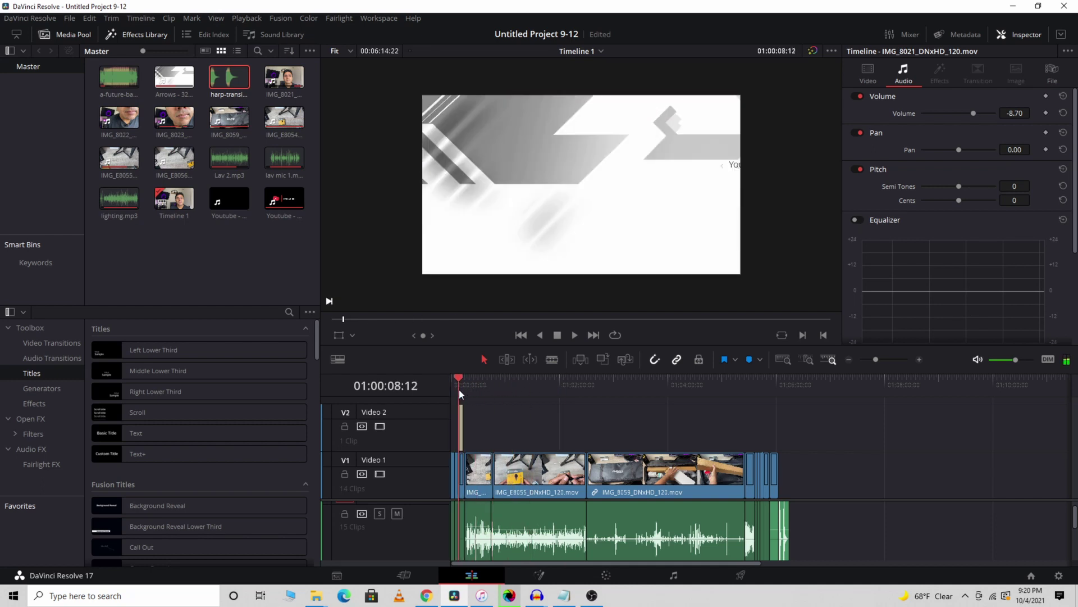
drag(460, 389, 474, 390)
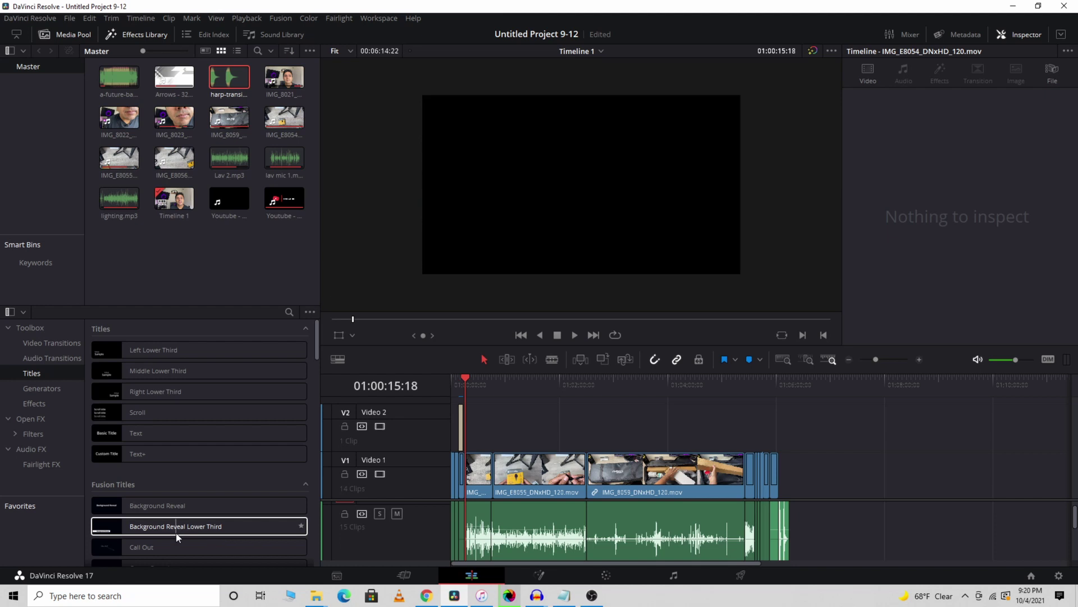
drag(179, 533, 788, 211)
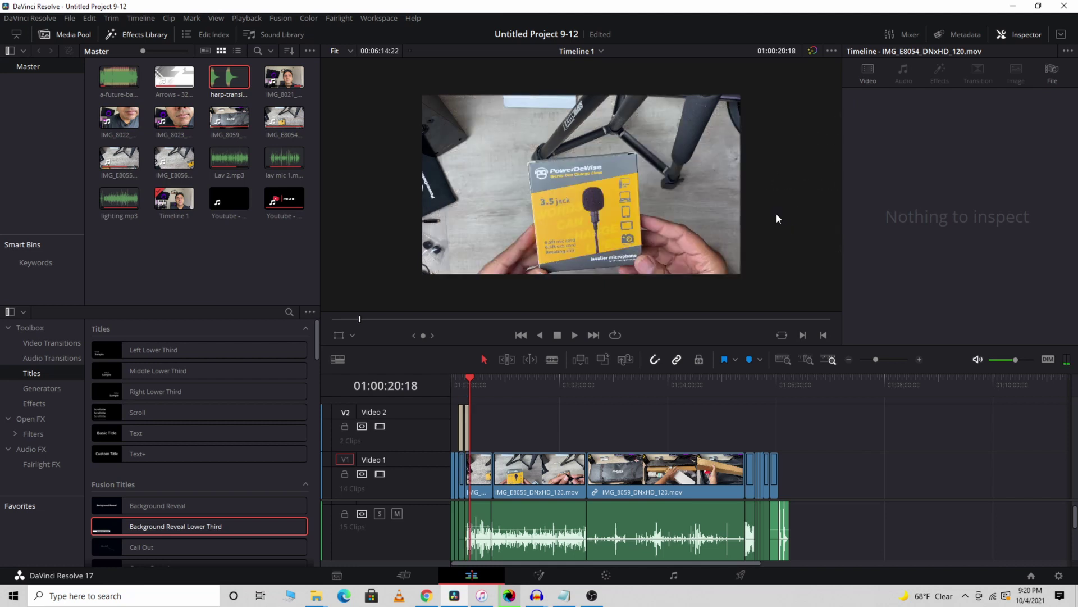
Play the new lower third from 01:00:15:18 over the mic box footage, then zoom the timeline in.
click(468, 380)
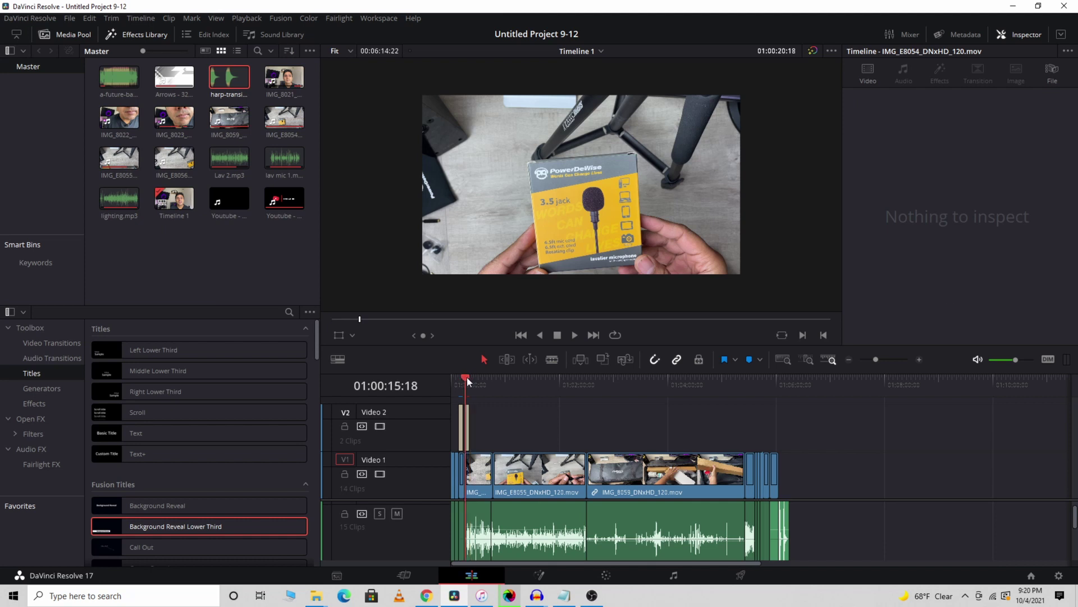
drag(467, 380, 466, 379)
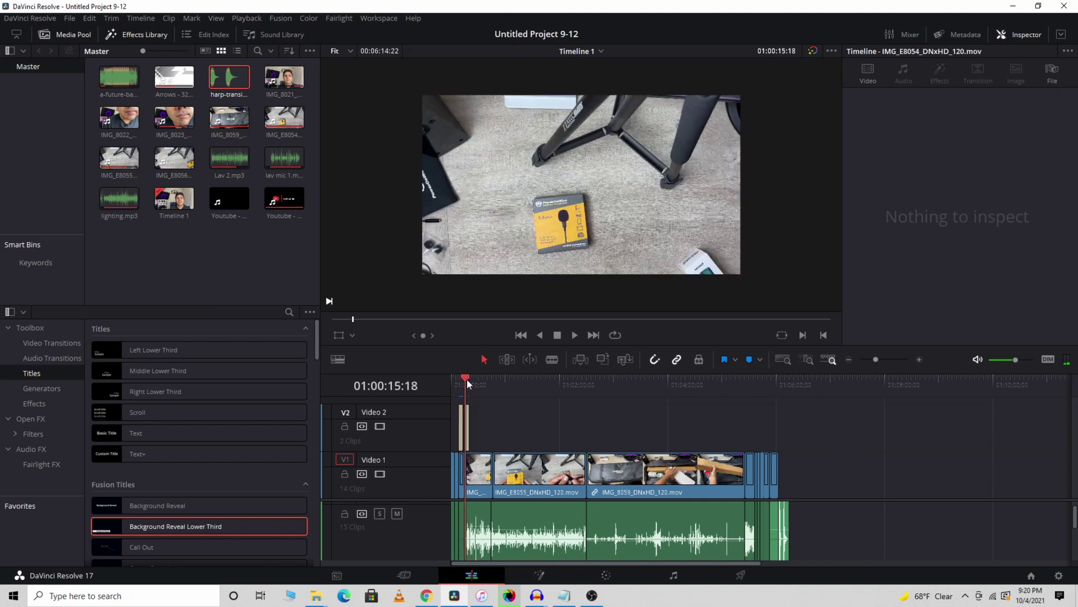
click(575, 335)
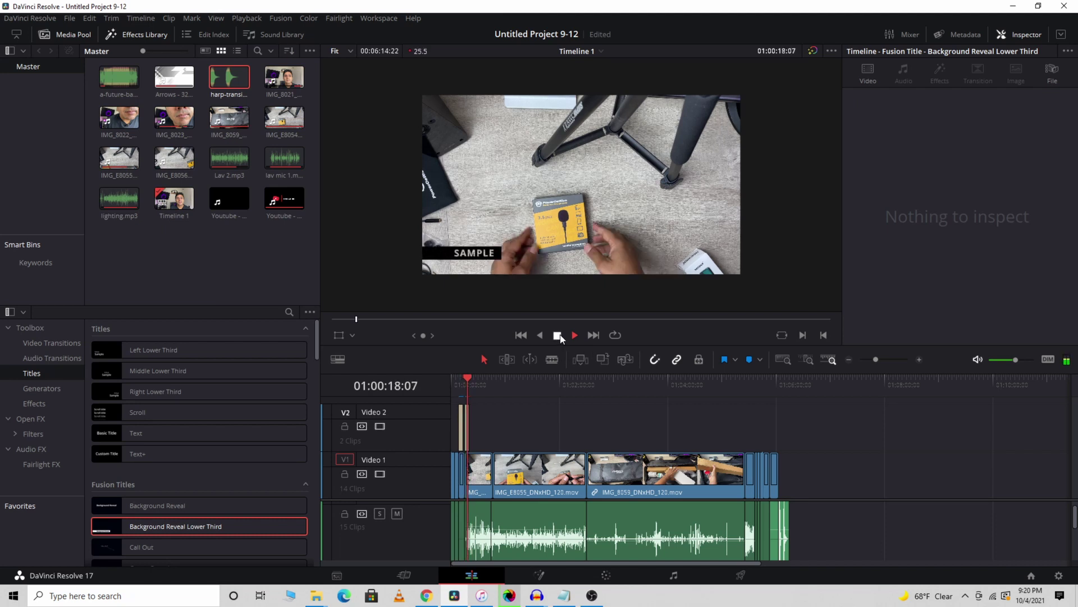
click(559, 336)
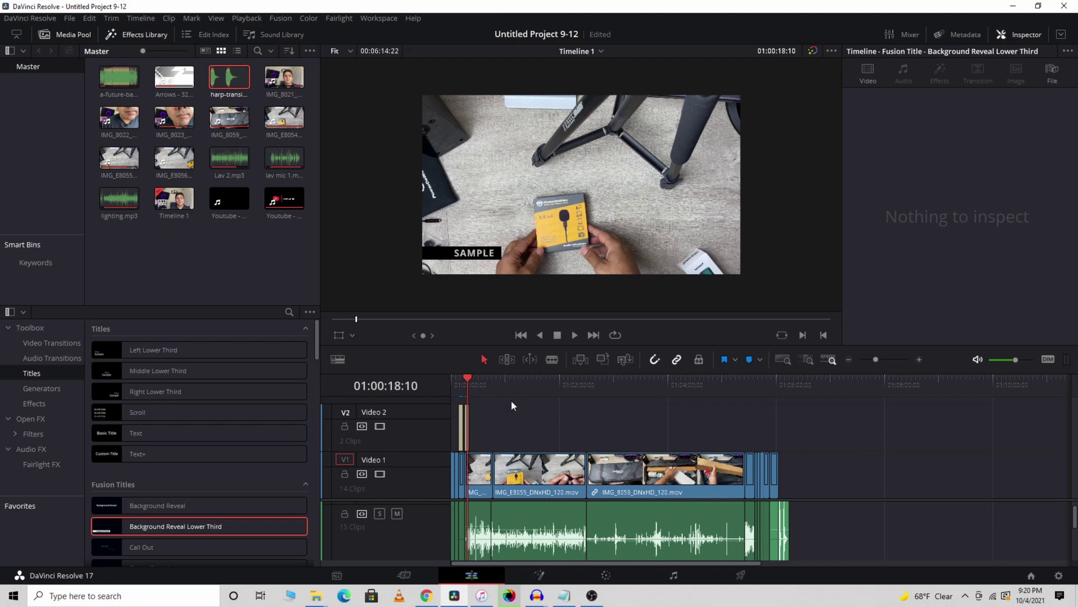
click(918, 360)
In the Inspector, replace the title text SAMPLE with LAV MIC.
click(917, 360)
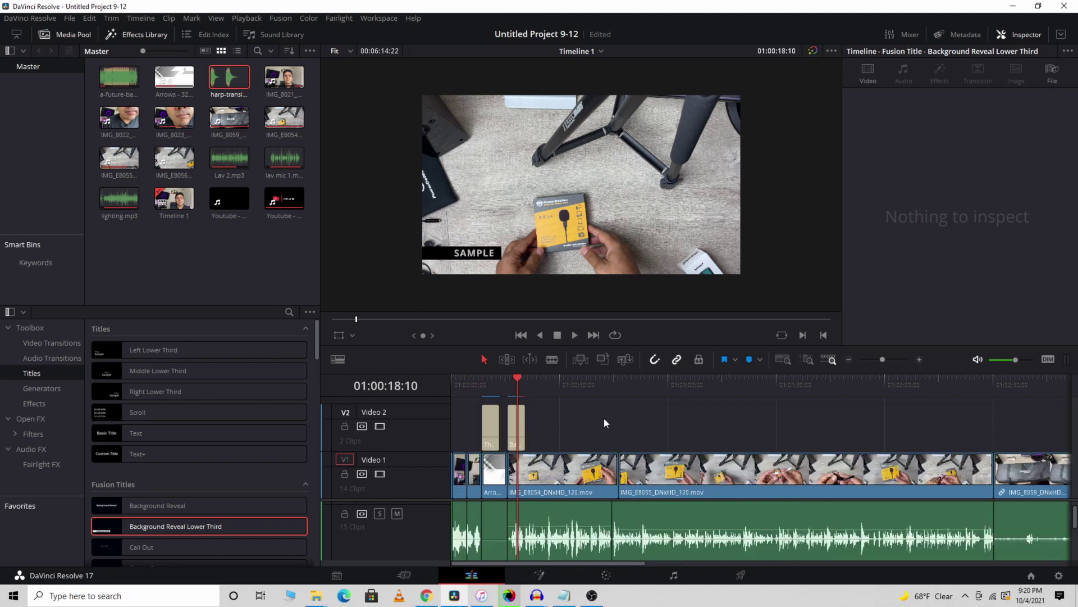
click(514, 425)
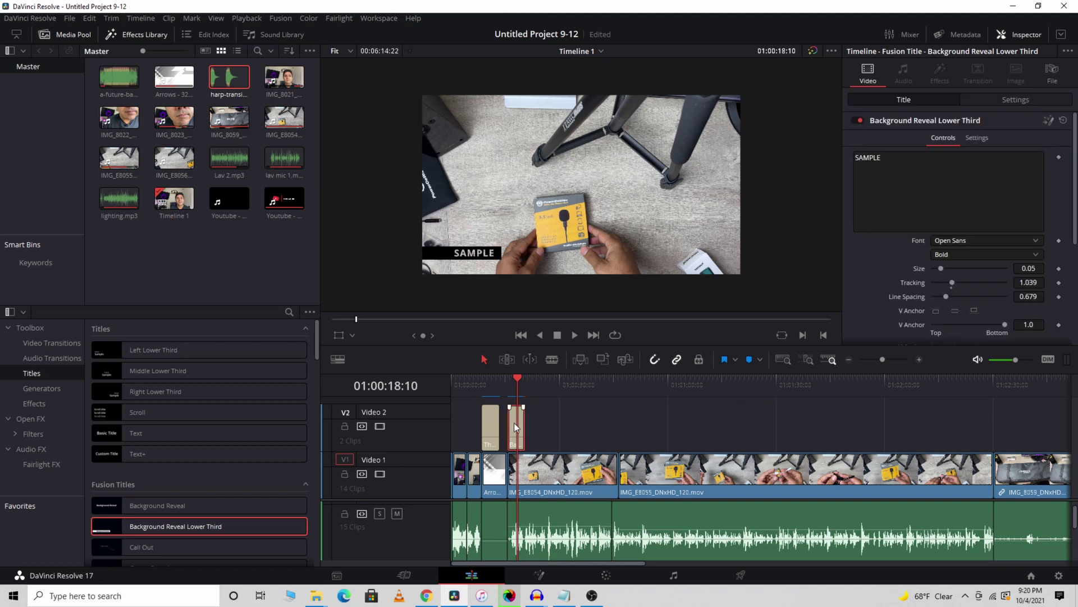
click(897, 170)
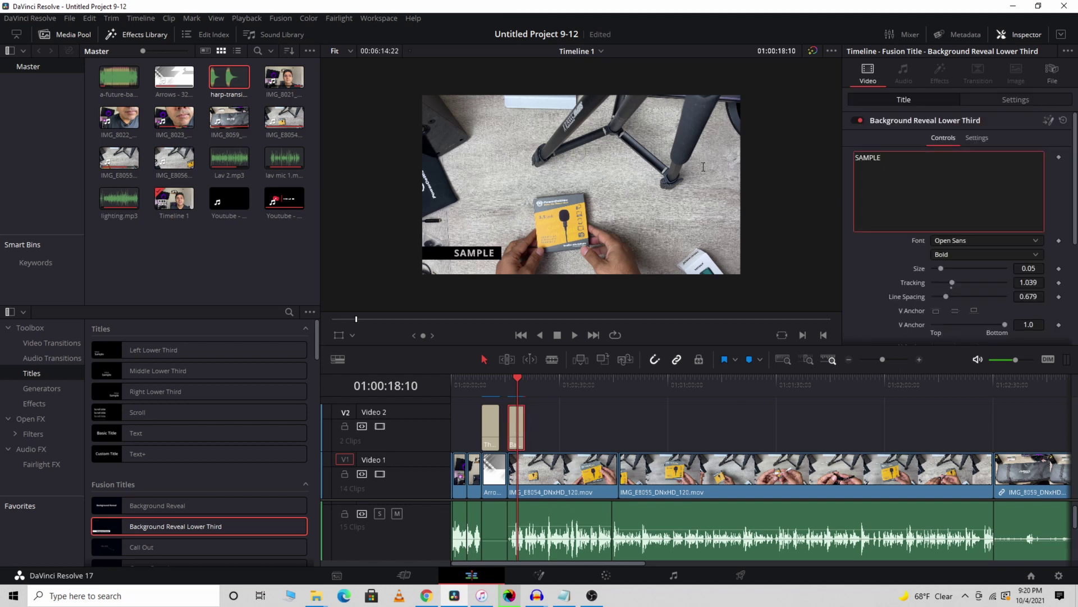
drag(886, 153, 739, 161)
text(j)
text(LAV MIC)
Review the LAV MIC lower third in playback from just before it starts.
scroll(698, 134, down, 1)
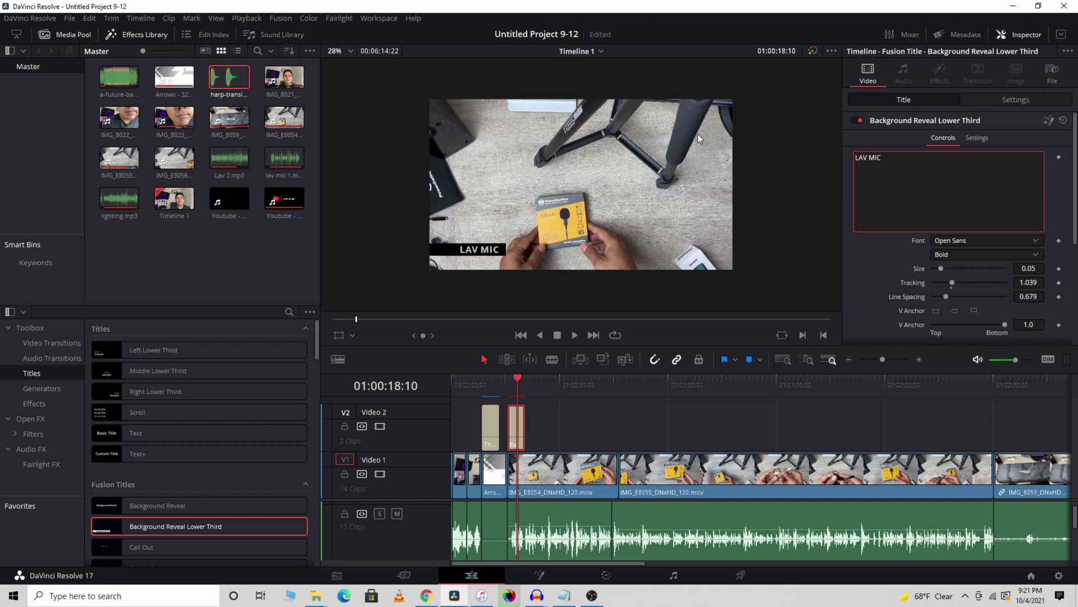
drag(520, 381, 500, 381)
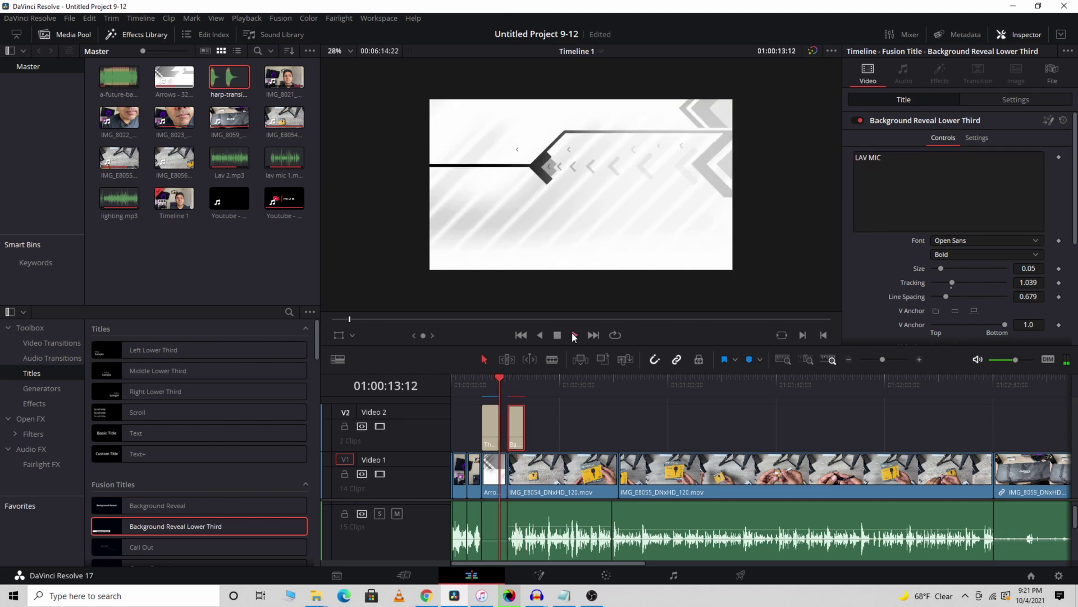
click(574, 335)
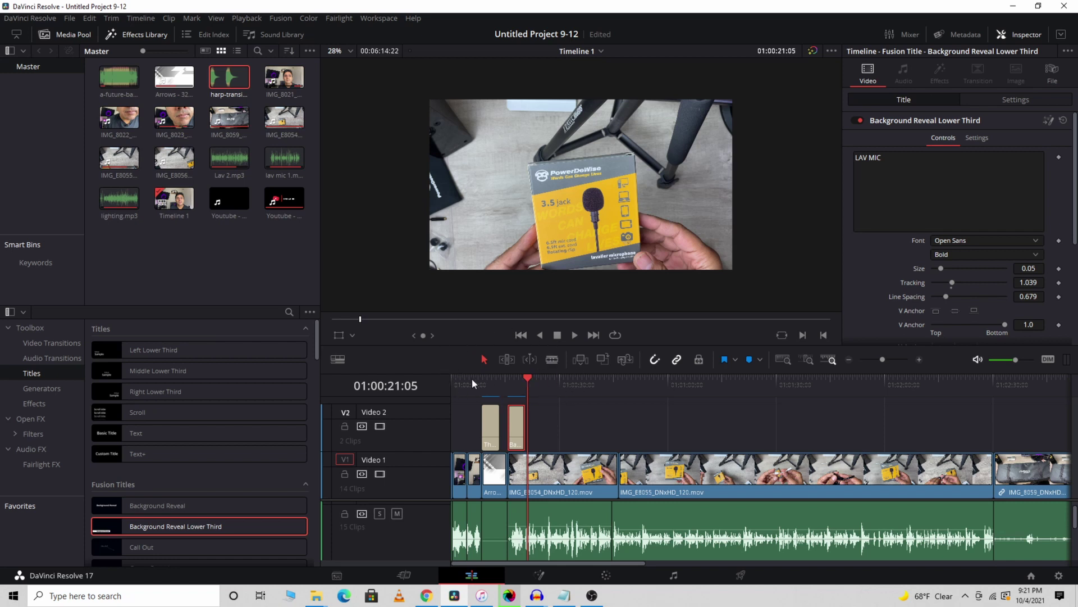
click(740, 575)
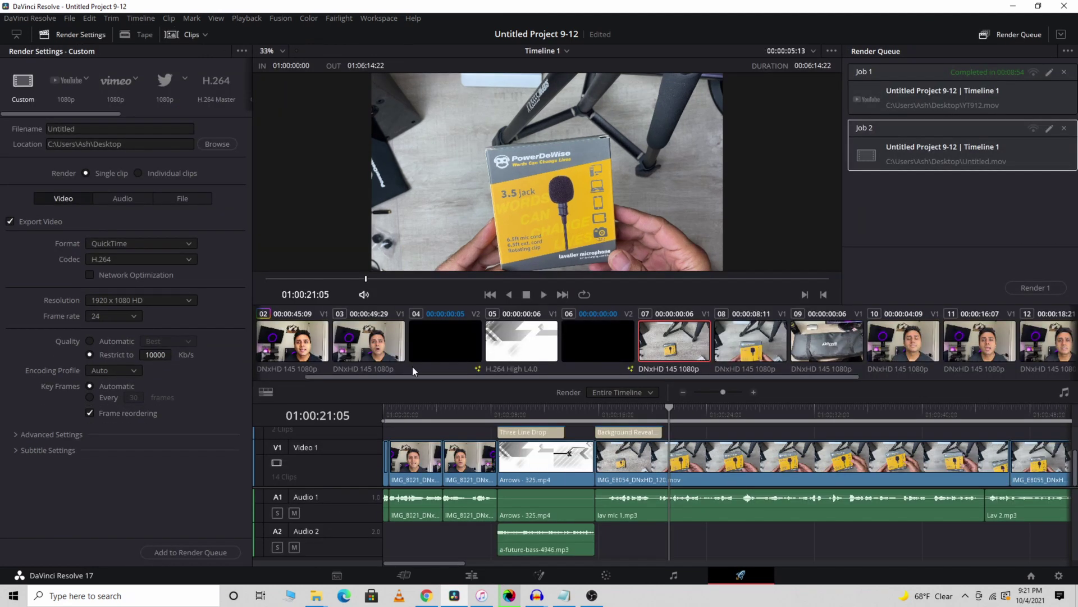